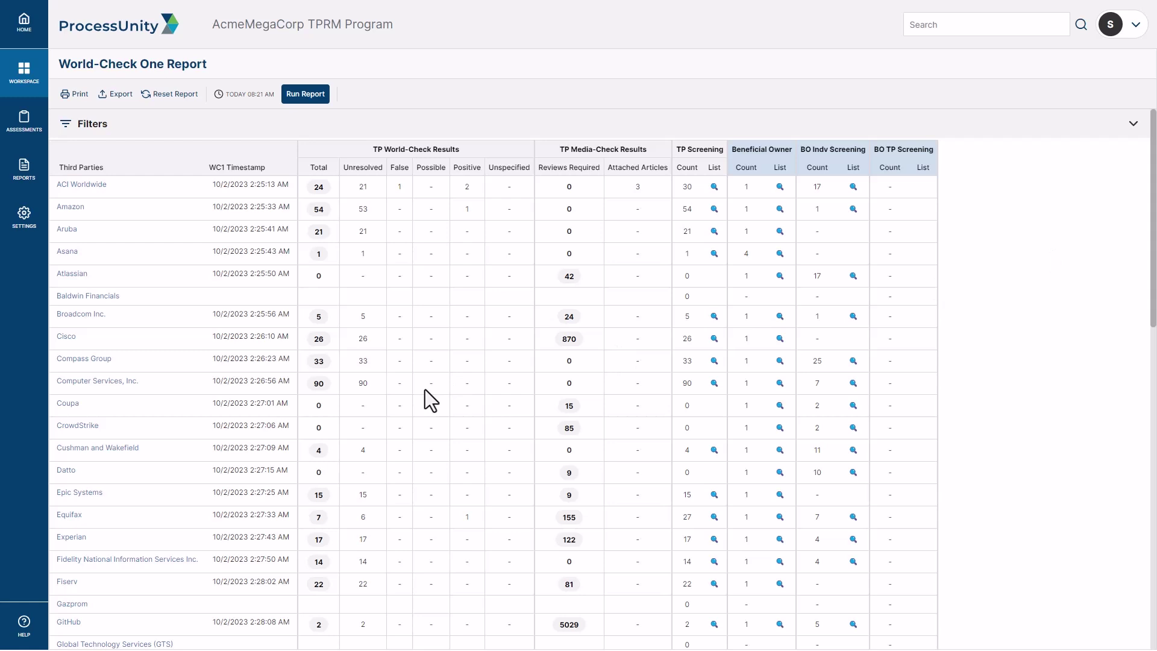
Step: Open Amazon's third-party record and scroll down its Details tab to the World-Check One section
left_click(71, 208)
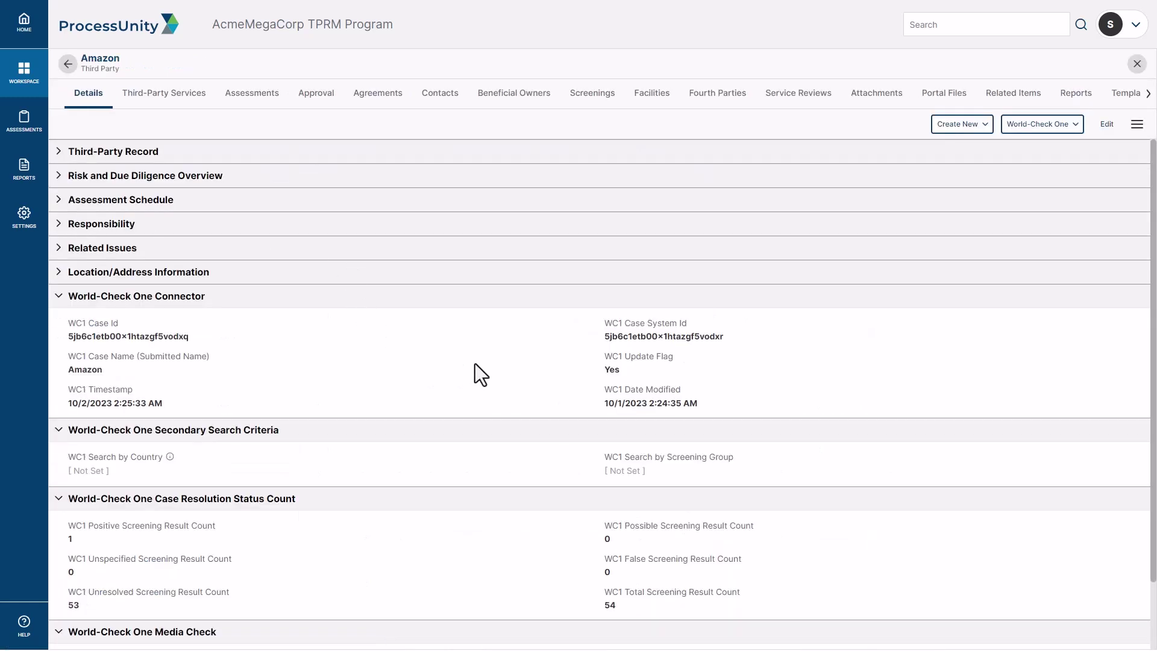
scroll(474, 363, "down", 2)
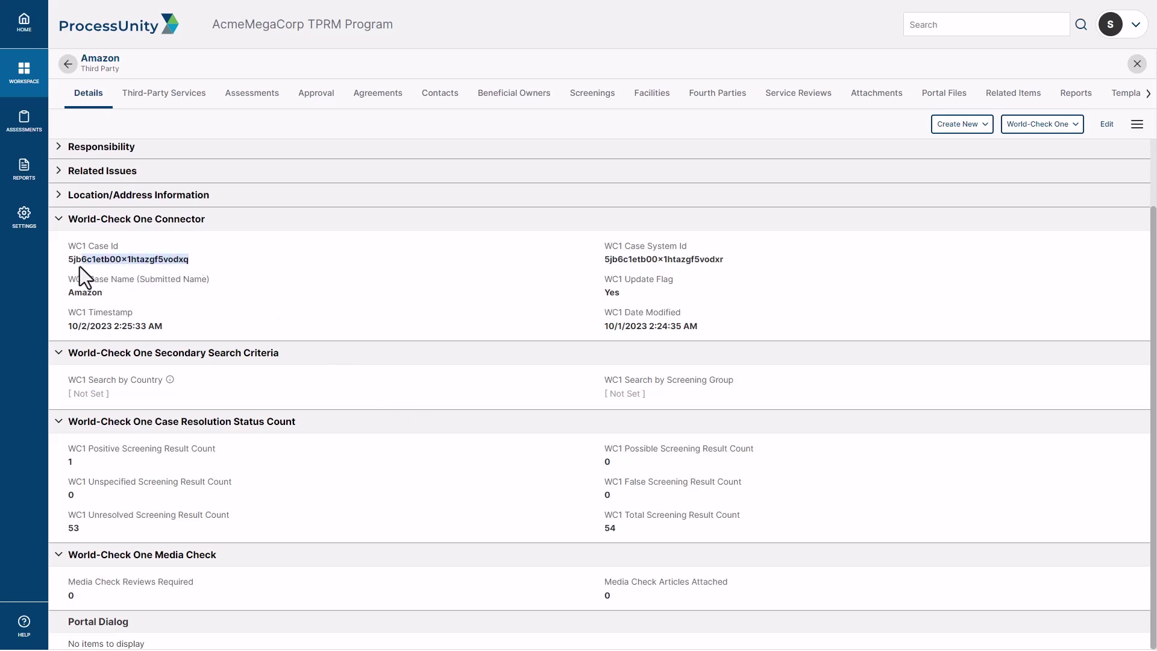
left_click(258, 270)
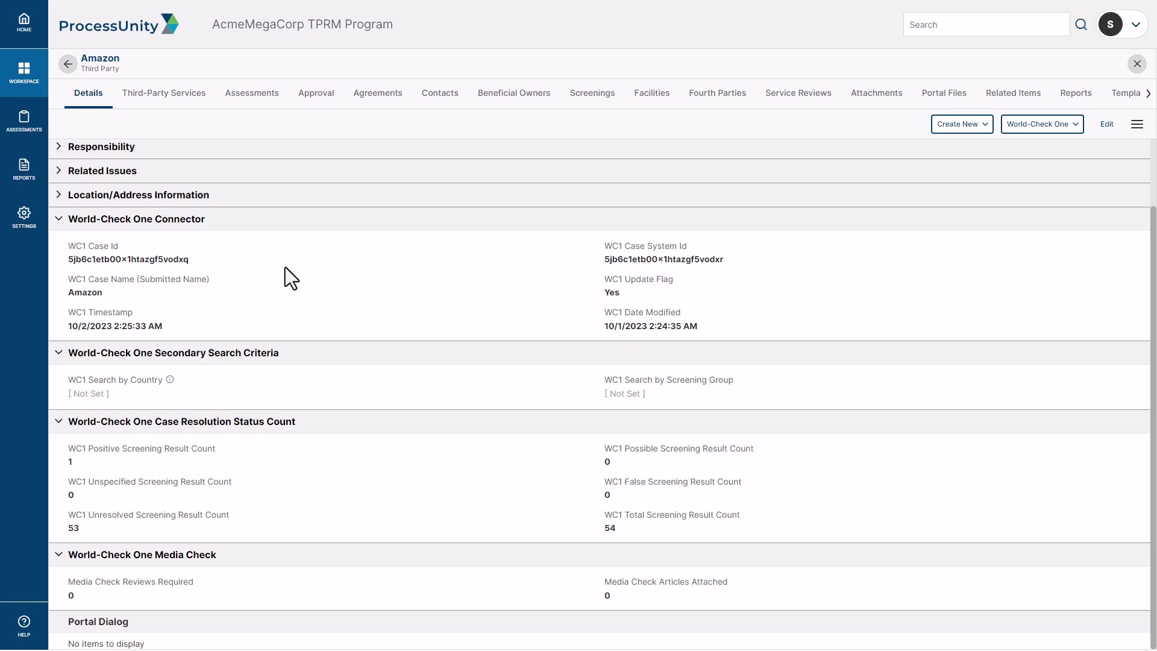
Step: Open then close Amazon's World-Check One actions list without running any action
left_click(1024, 127)
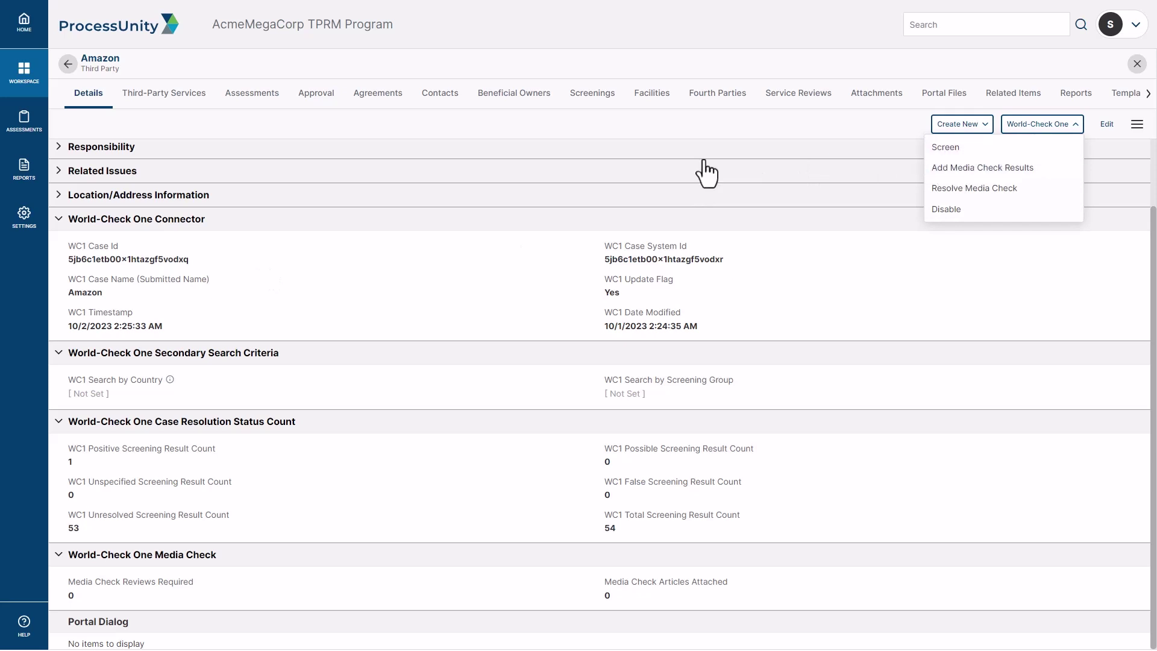
left_click(490, 284)
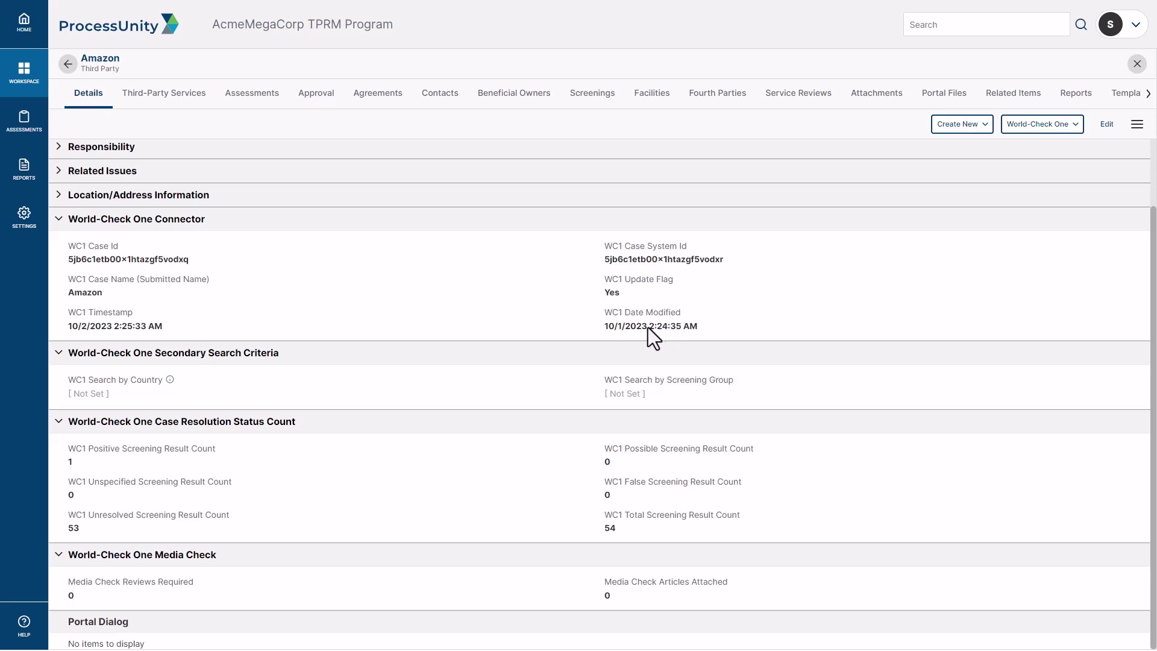
left_click(726, 322)
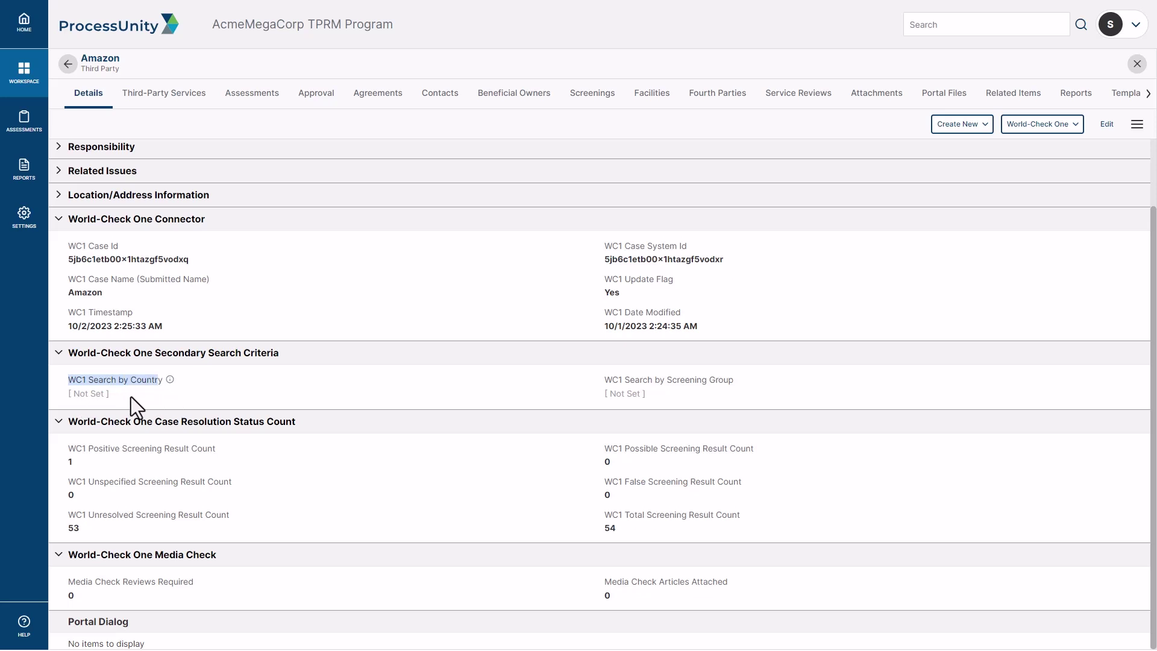
left_click(301, 385)
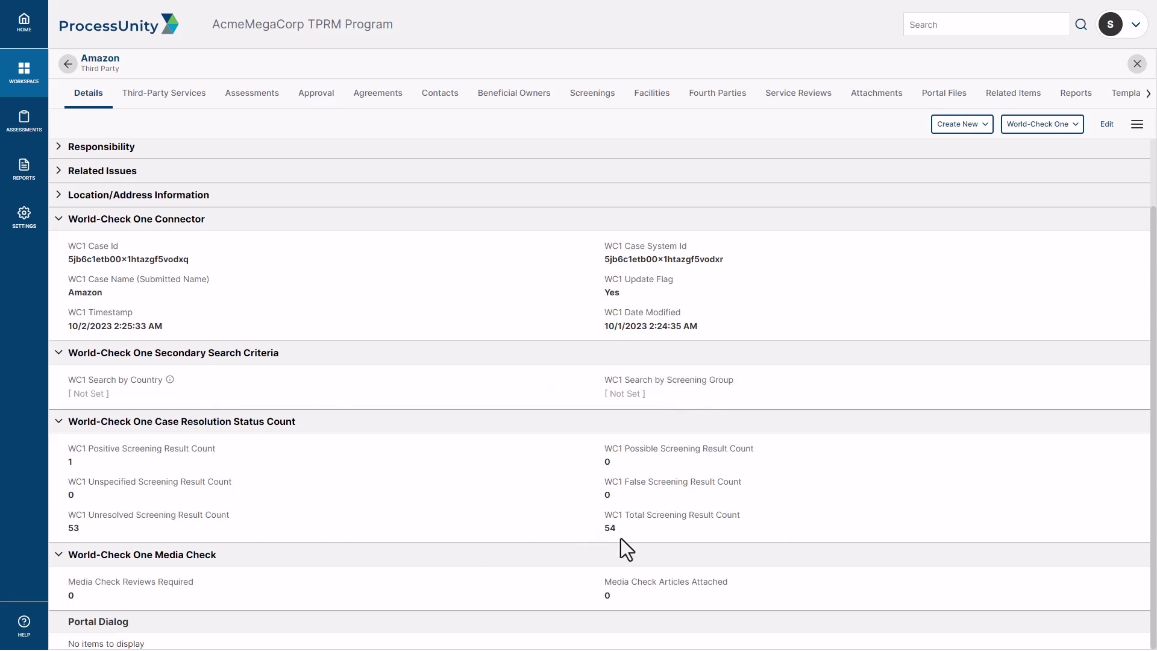
scroll(775, 510, "up", 2)
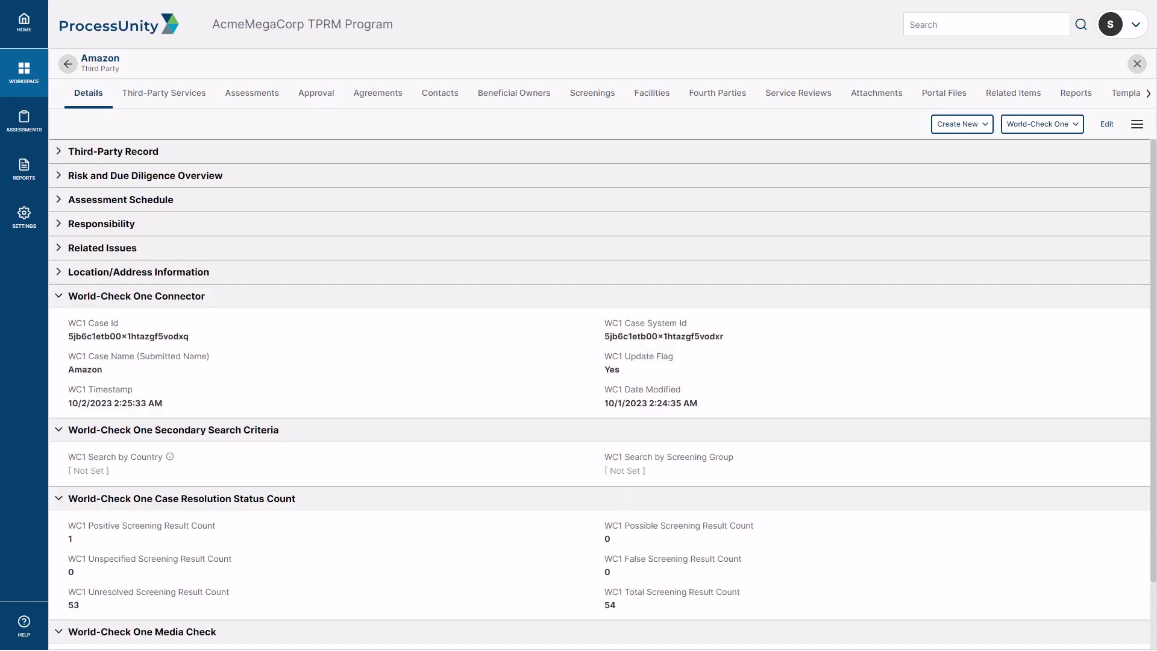
Step: Switch to Amazon's Screenings tab listing related World Check results, such as AMAZON.COM INC
left_click(600, 99)
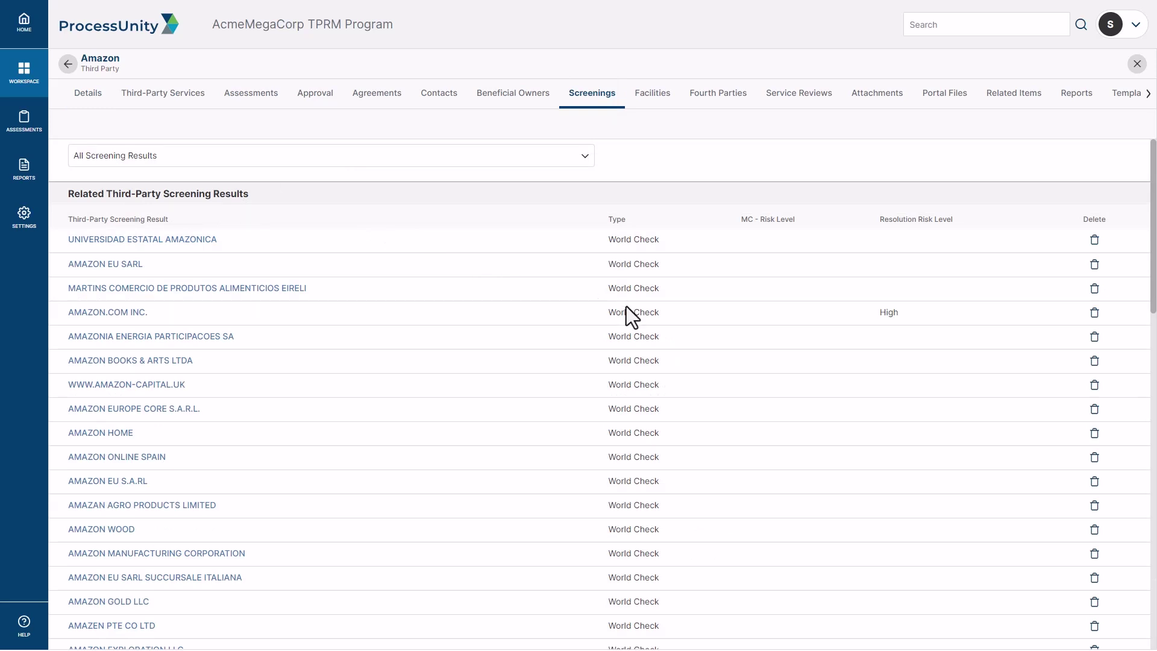
Step: Open Amazon's screening results report of 54 results and view the RE, LE, PEP, OB, SIC column explanations
left_click(1088, 101)
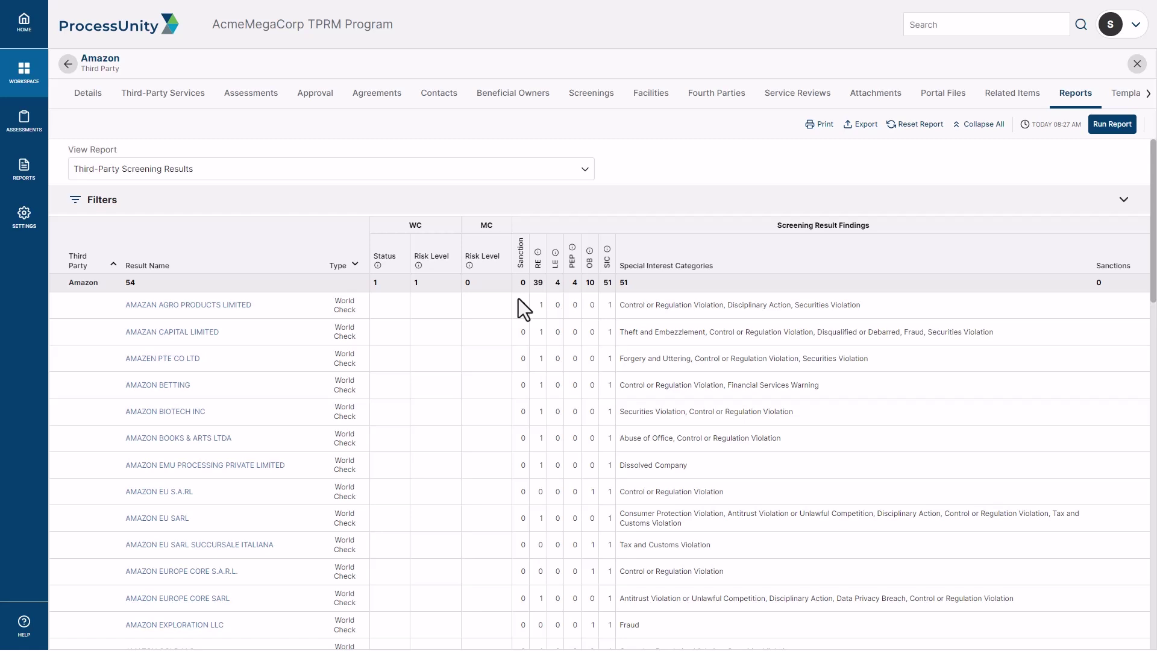
left_click(540, 257)
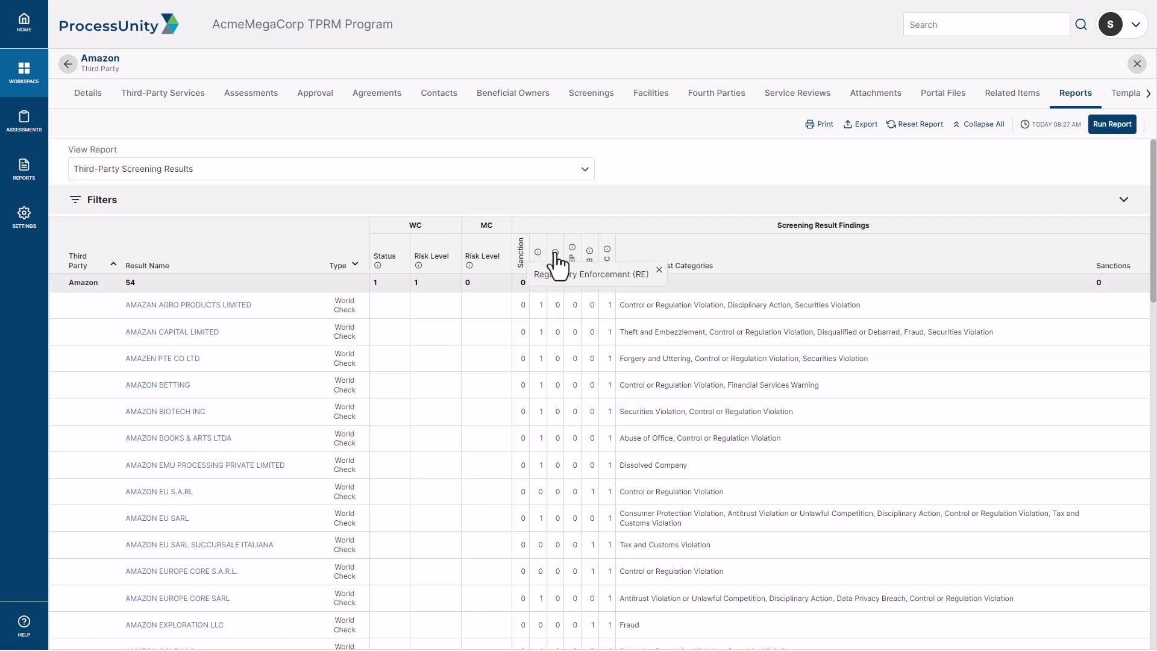
left_click(555, 254)
left_click(573, 251)
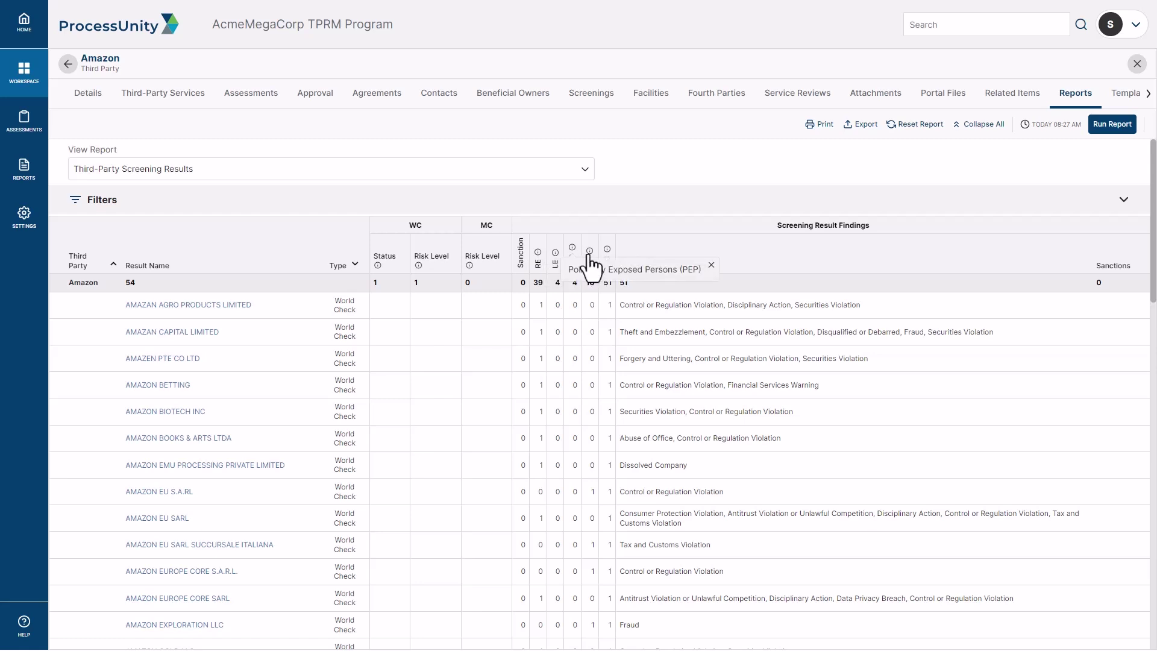
left_click(590, 251)
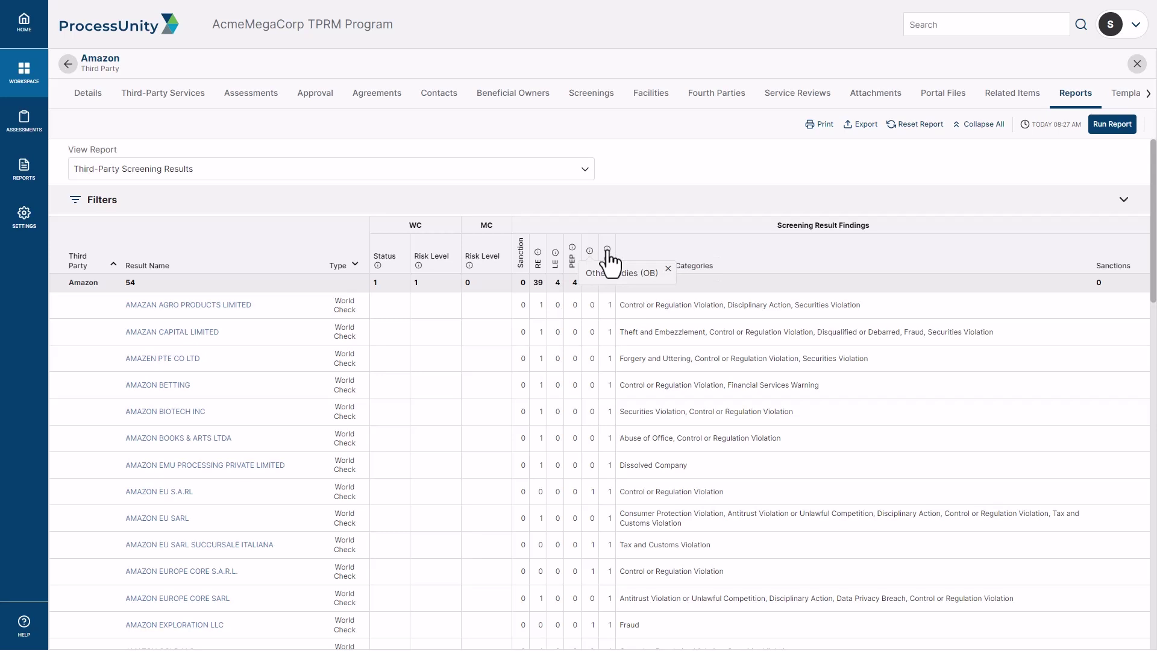
left_click(606, 250)
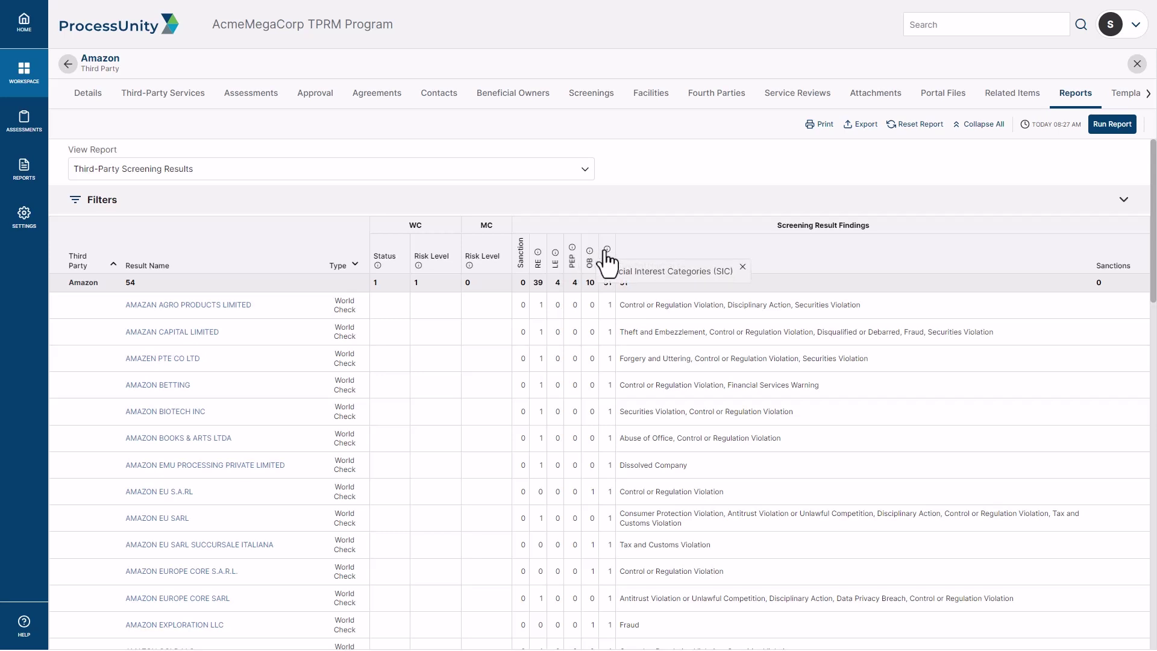
left_click(607, 250)
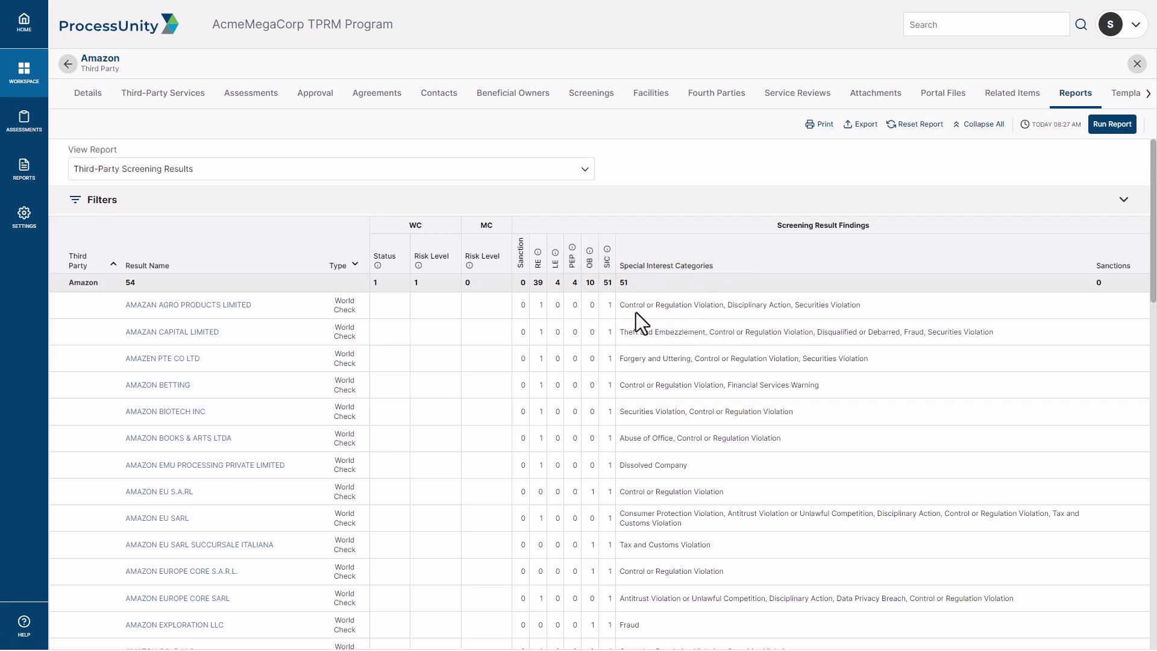
scroll(696, 350, "down", 1)
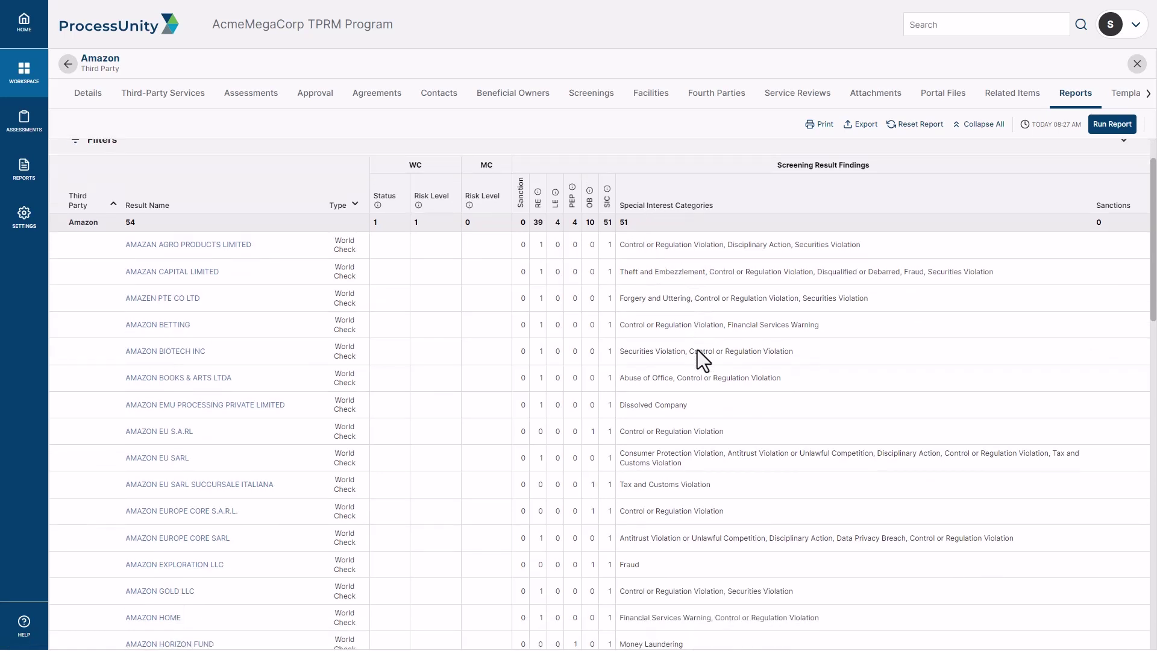
scroll(697, 350, "down", 1)
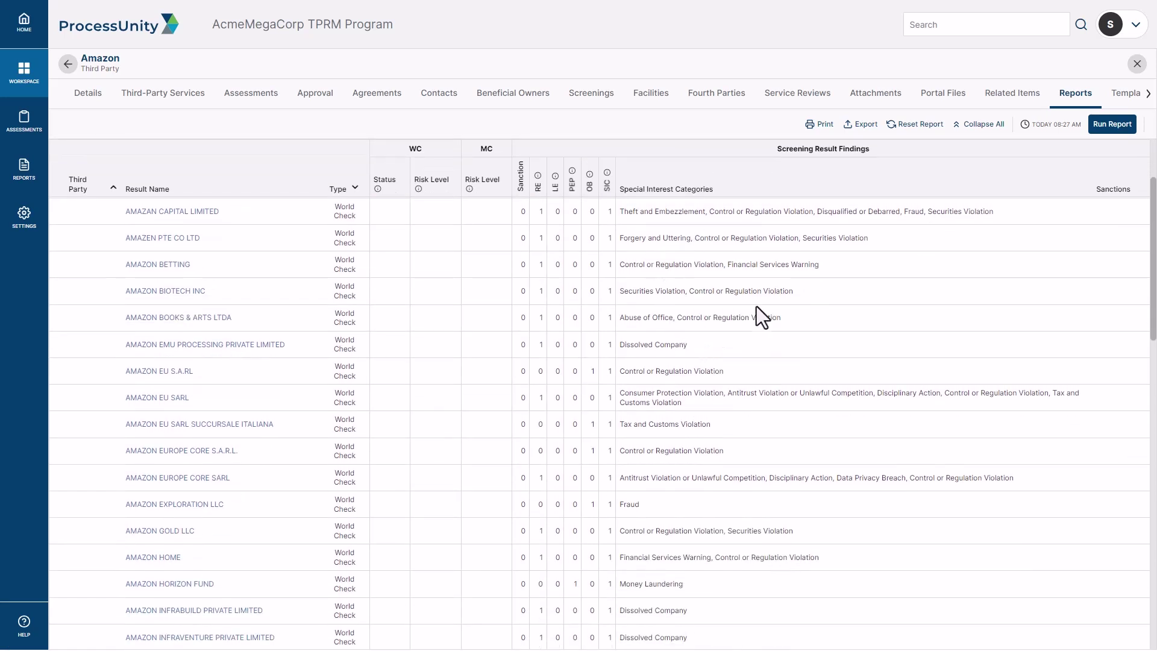
scroll(714, 482, "up", 2)
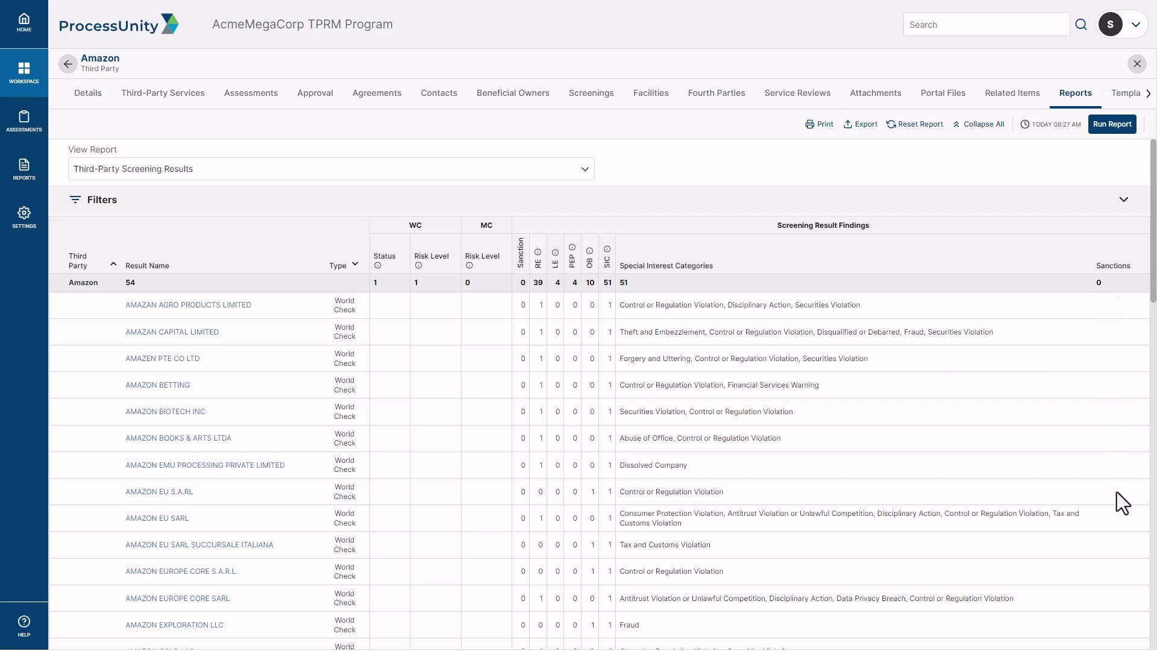
Step: Choose EXACT in the report's Match Strength filter without applying it yet
left_click(75, 200)
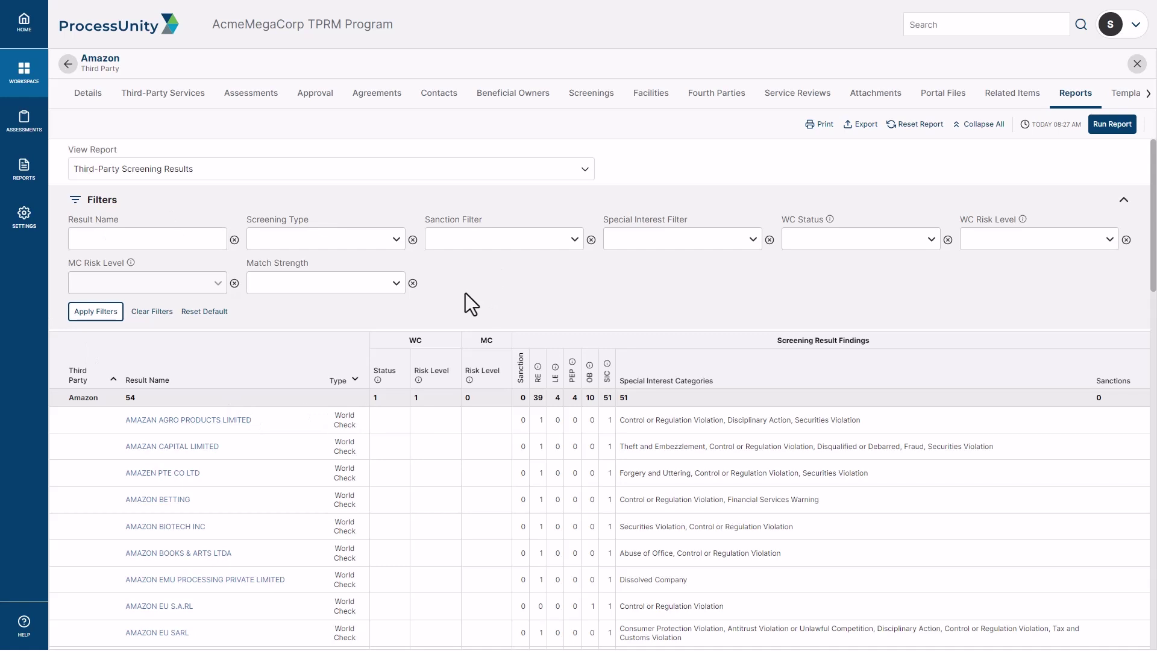
left_click(396, 284)
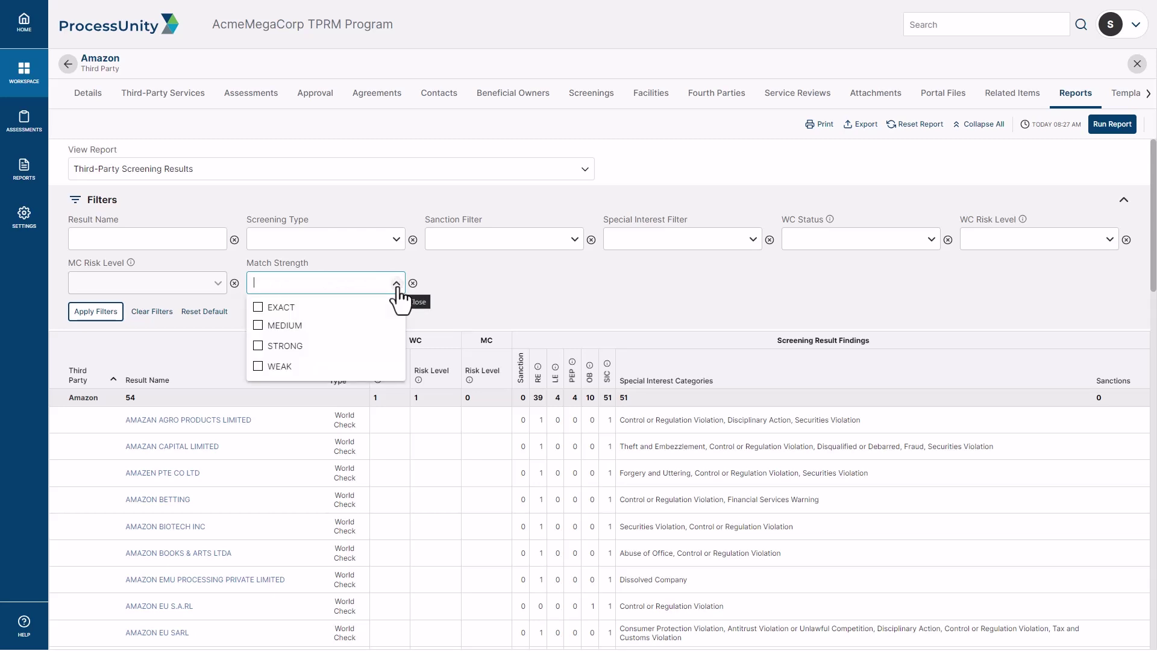
left_click(259, 310)
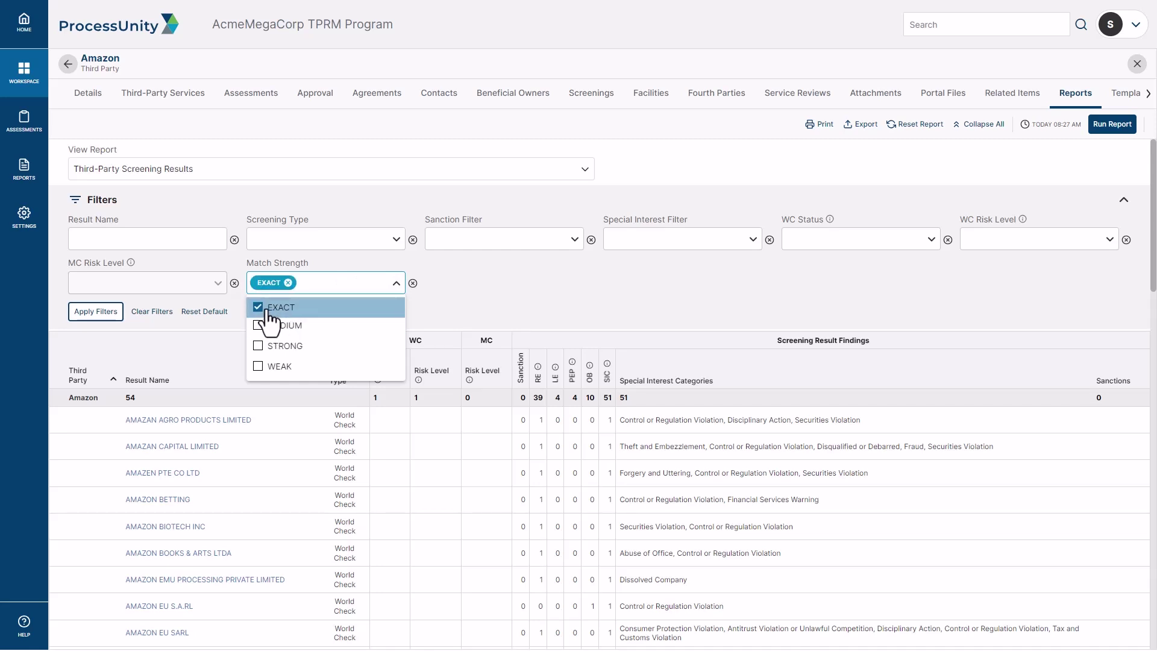
left_click(96, 311)
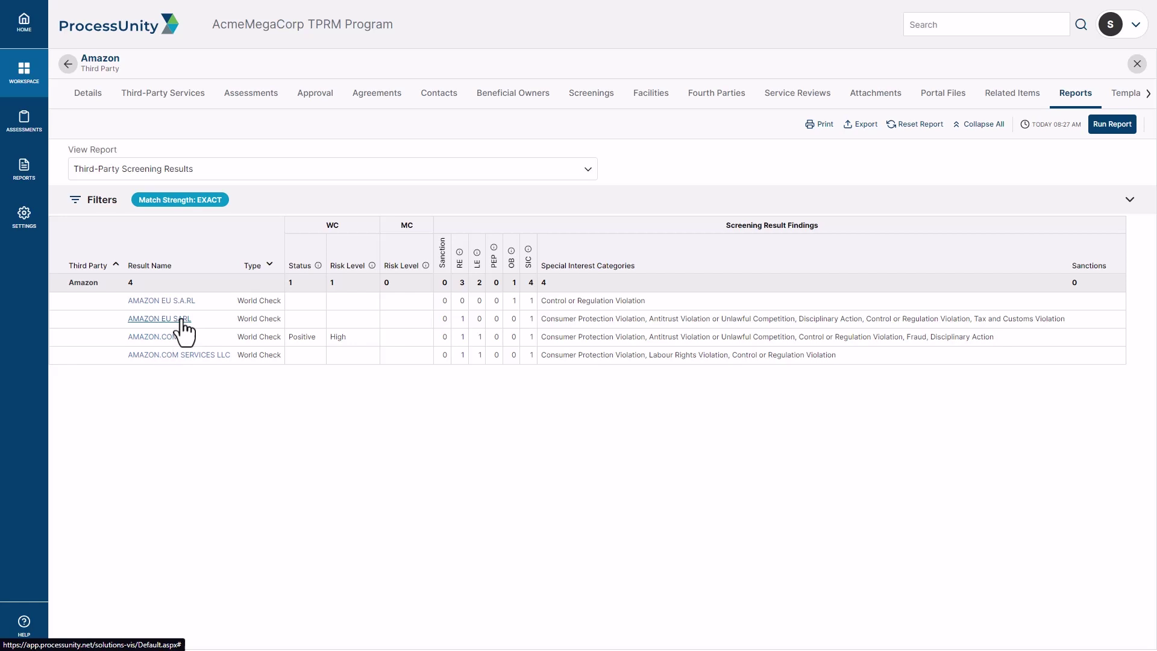
left_click(138, 321)
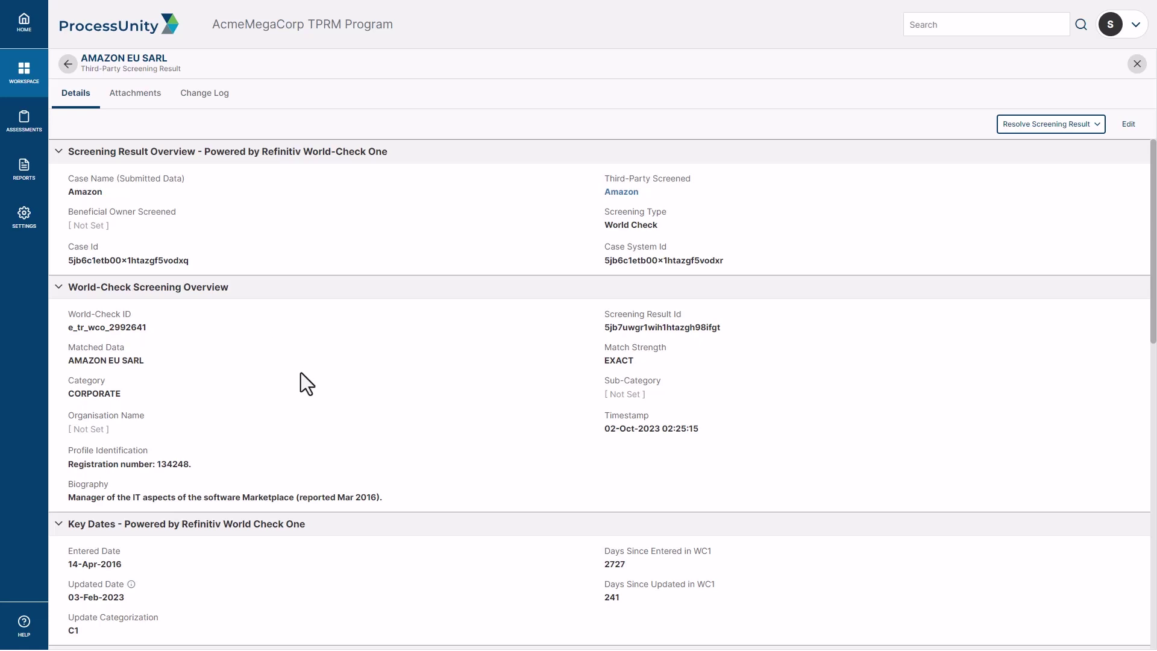
scroll(302, 373, "down", 2)
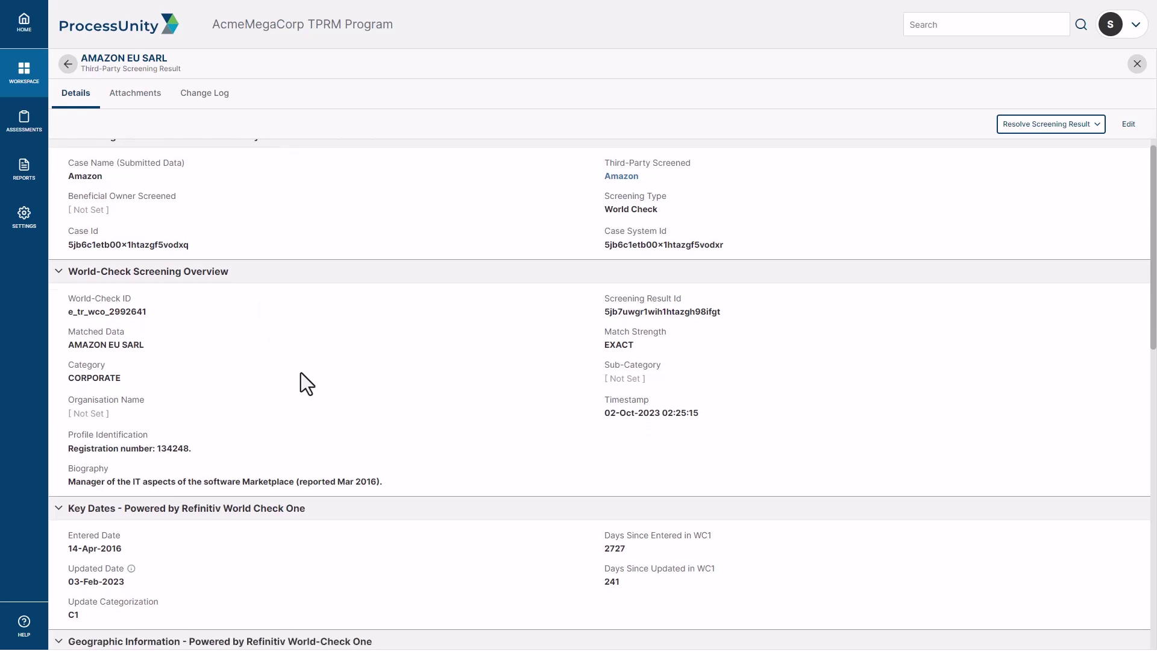
scroll(295, 370, "up", 2)
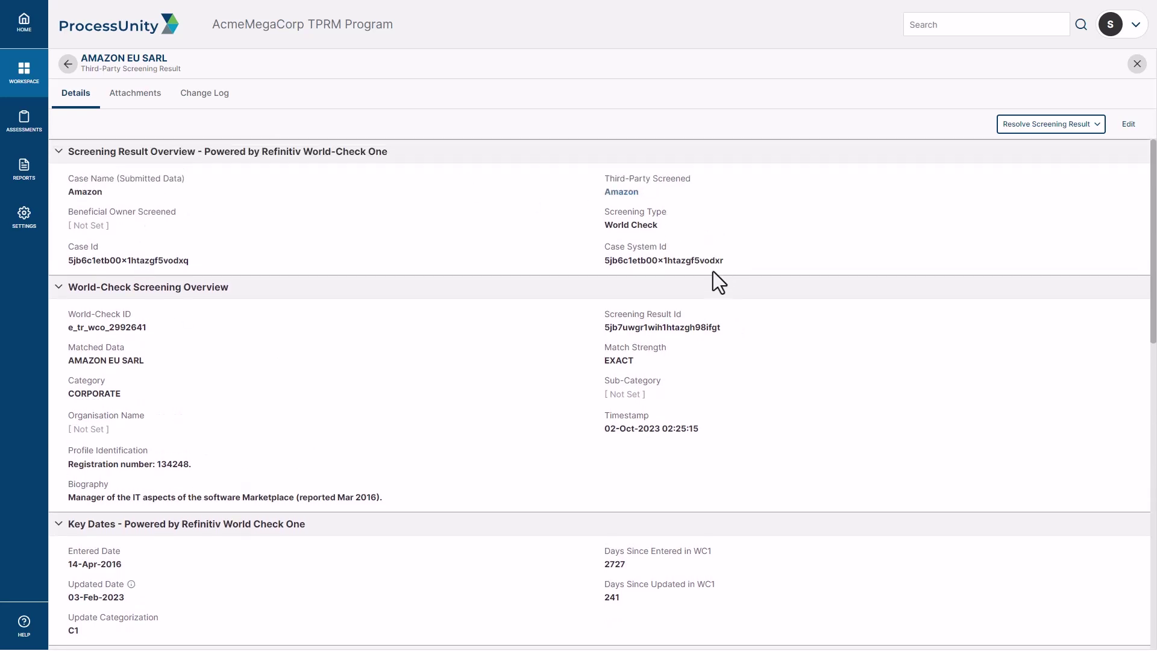
scroll(228, 378, "down", 1)
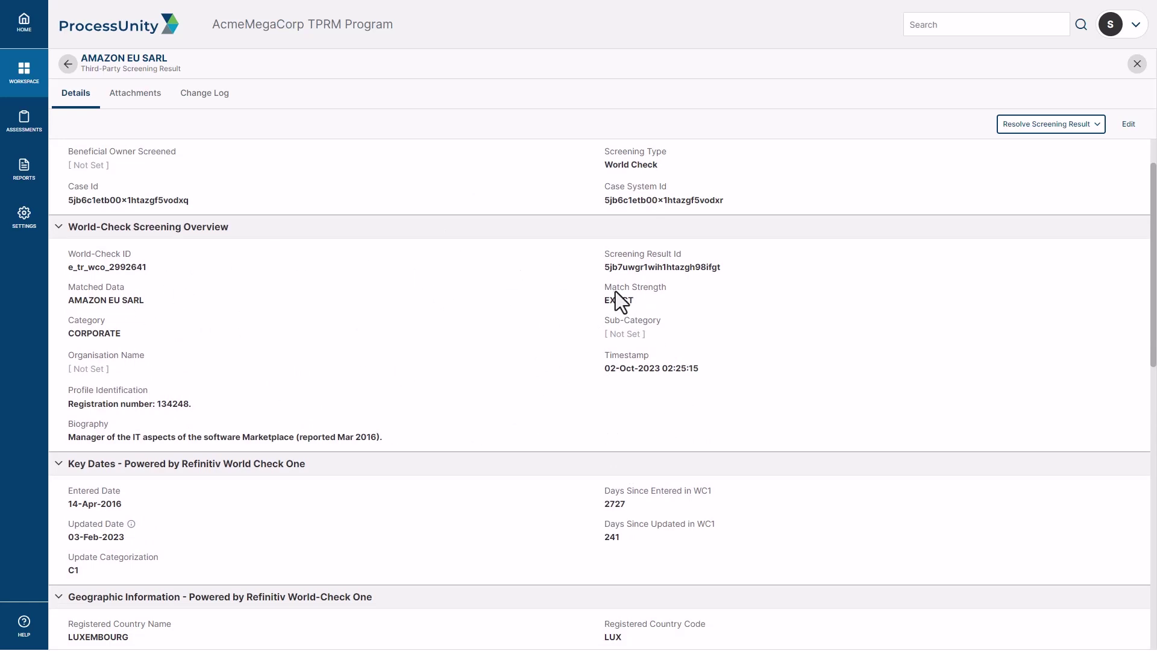
left_click_drag(605, 301, 656, 303)
left_click(448, 350)
scroll(422, 355, "down", 2)
left_click_drag(78, 323, 396, 324)
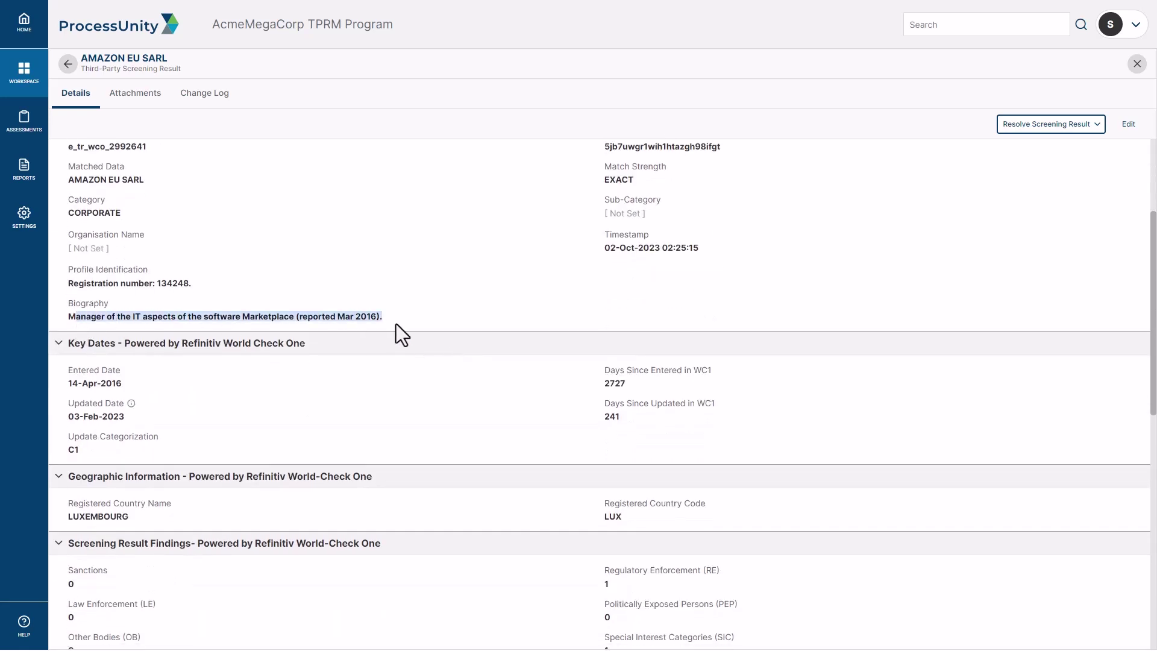
left_click(396, 324)
scroll(458, 316, "down", 2)
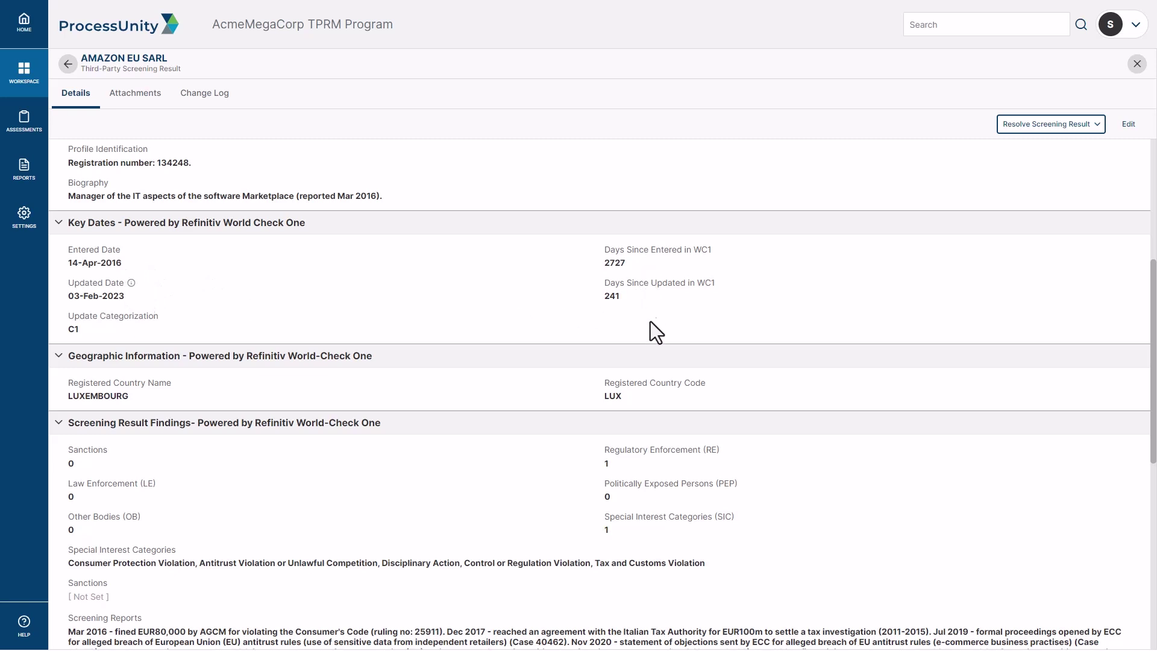
Step: Review the AMAZON EU SARL findings and sources, then list the Positive, Possible, False, Unspecified resolutions
left_click(623, 300)
scroll(314, 301, "down", 2)
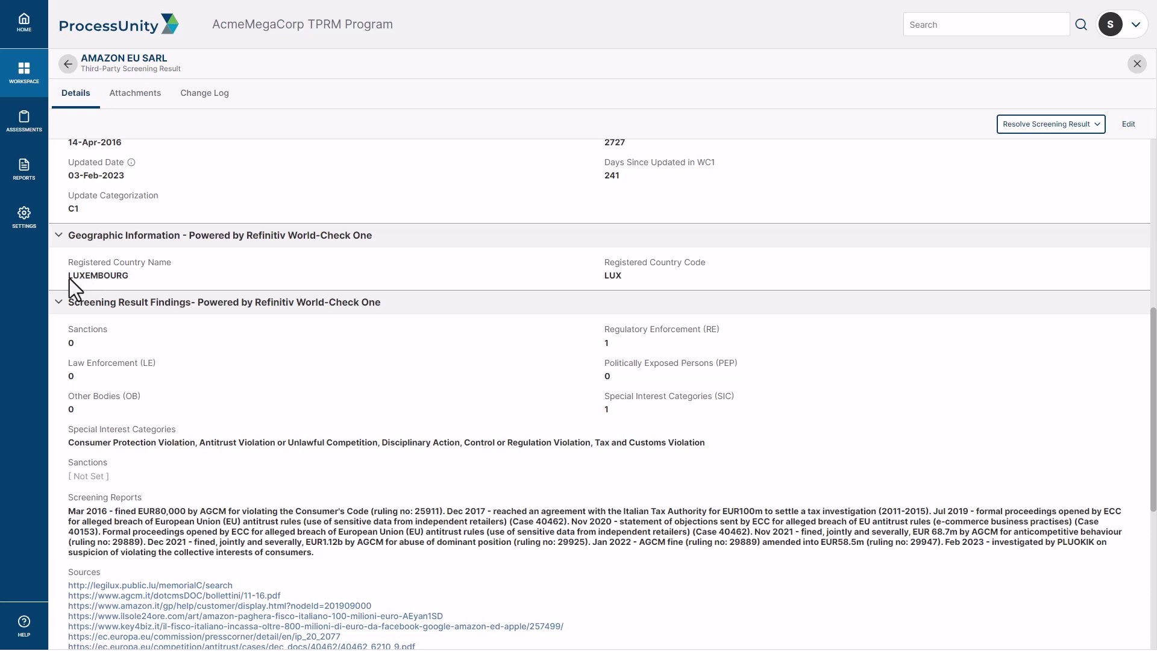
scroll(186, 304, "down", 1)
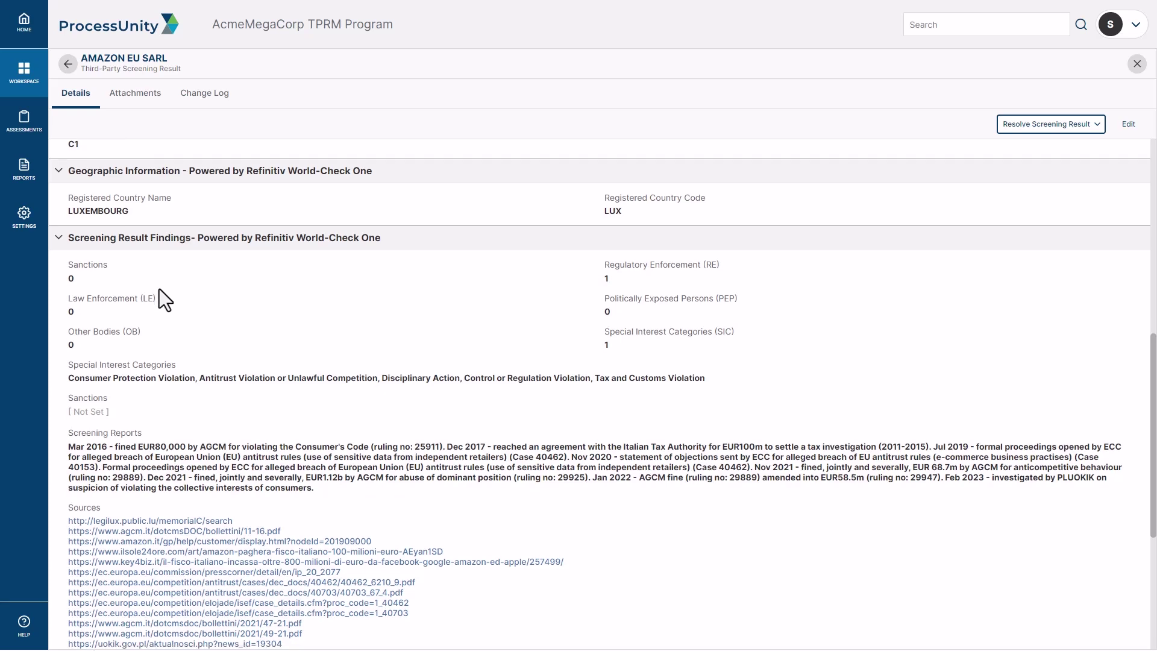
scroll(160, 288, "down", 1)
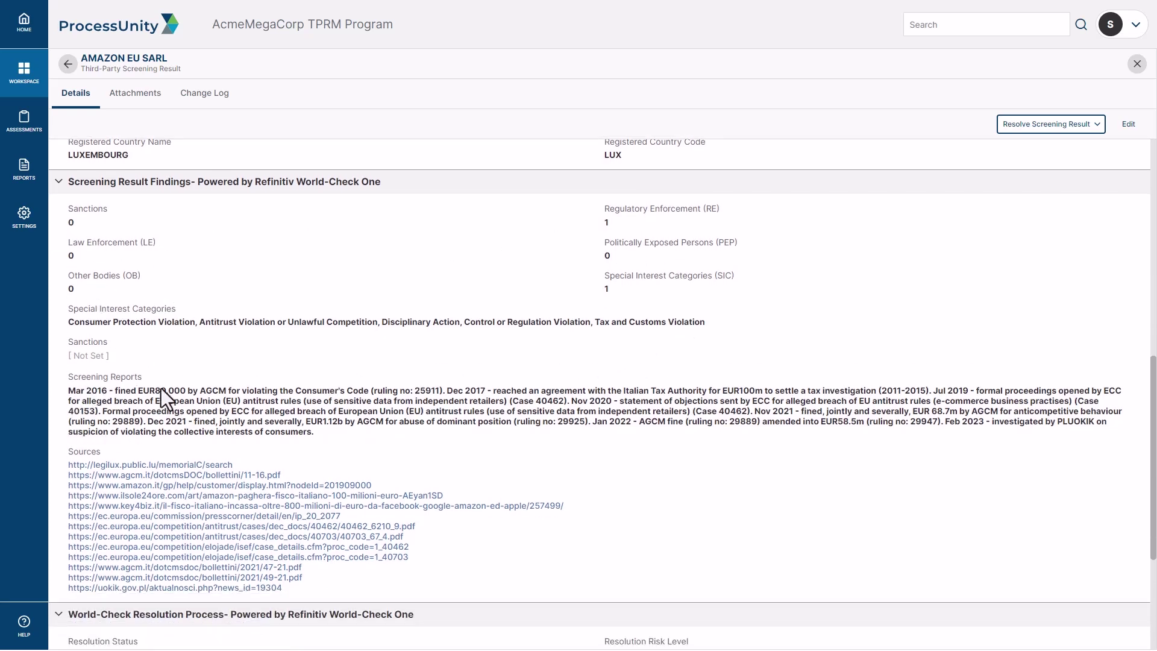
scroll(266, 426, "down", 1)
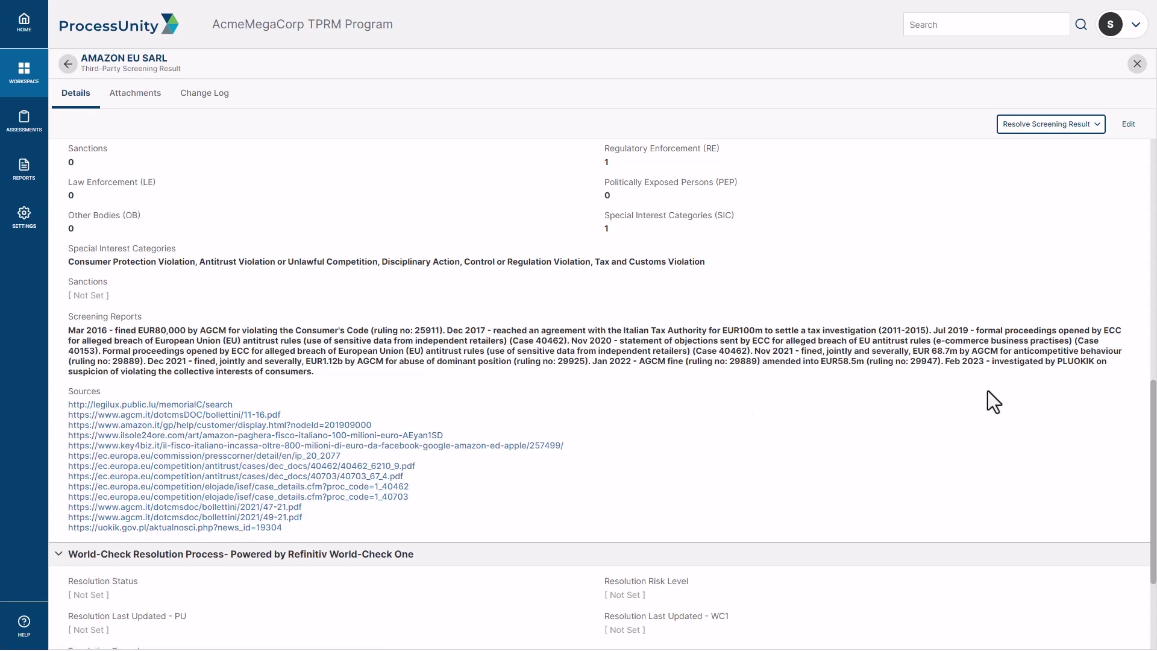
left_click(1094, 126)
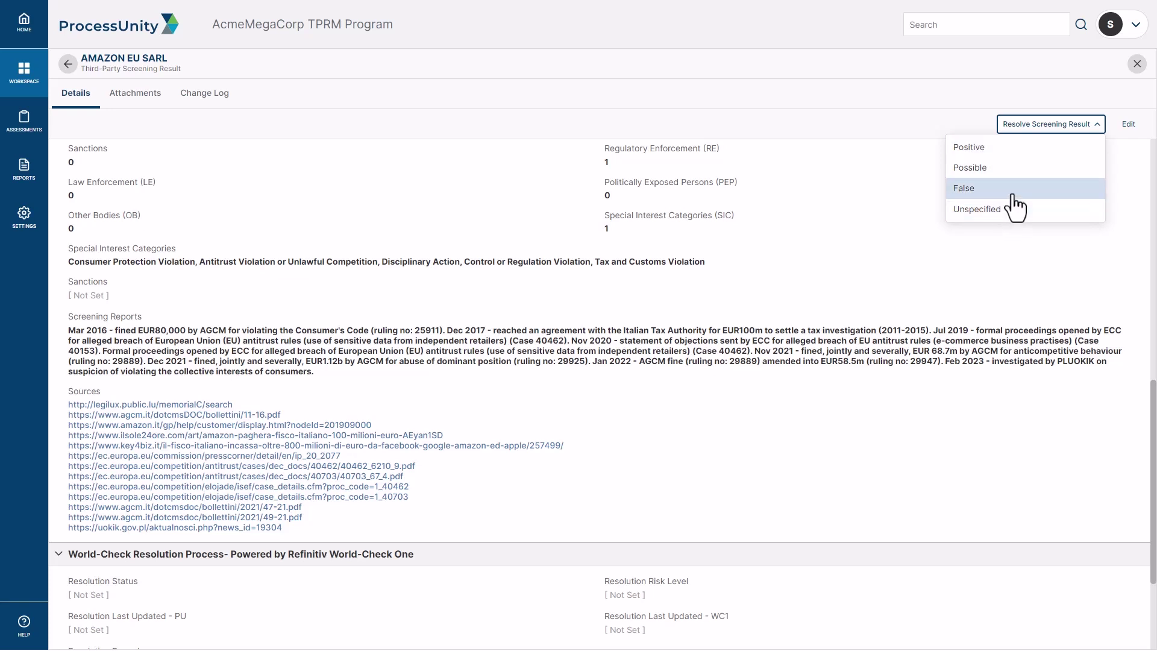
Step: Mark the AMAZON EU SARL result False with remark 'no match.' and acknowledge the update alert
left_click(976, 199)
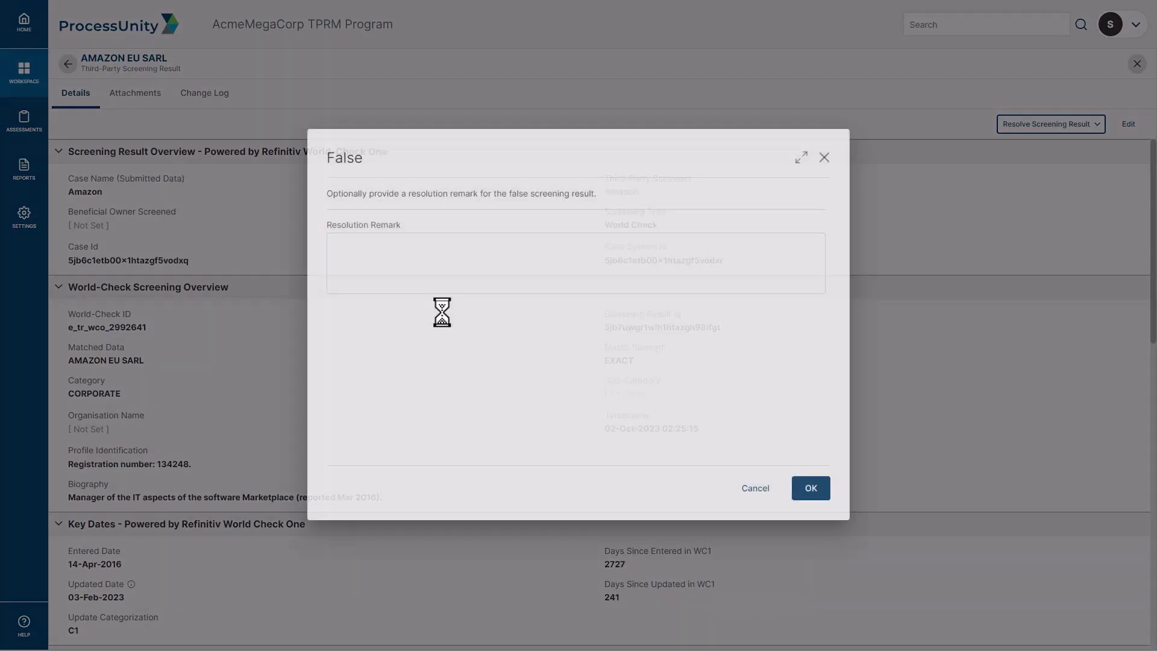
left_click(428, 265)
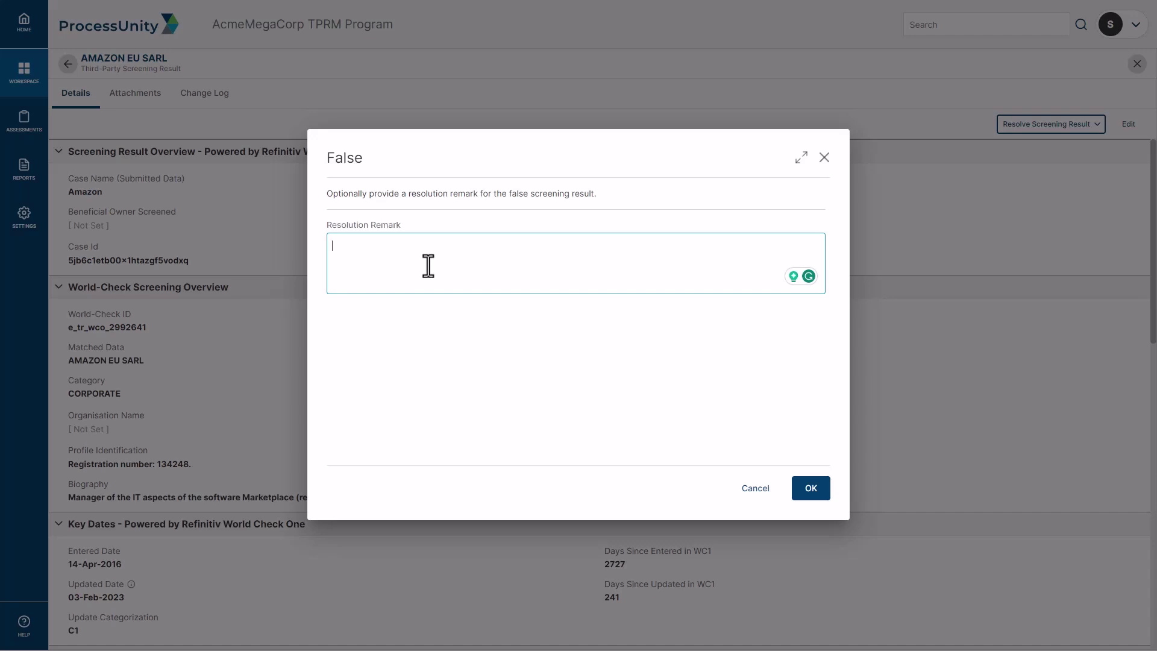
type("no match.")
left_click(810, 491)
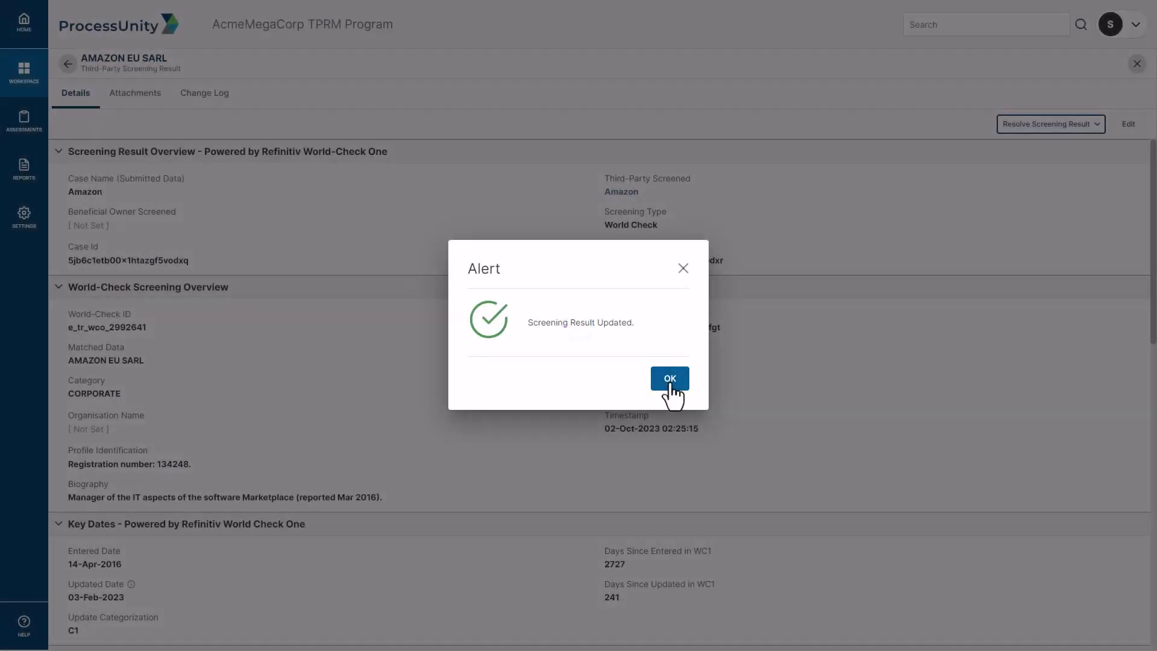
left_click(670, 380)
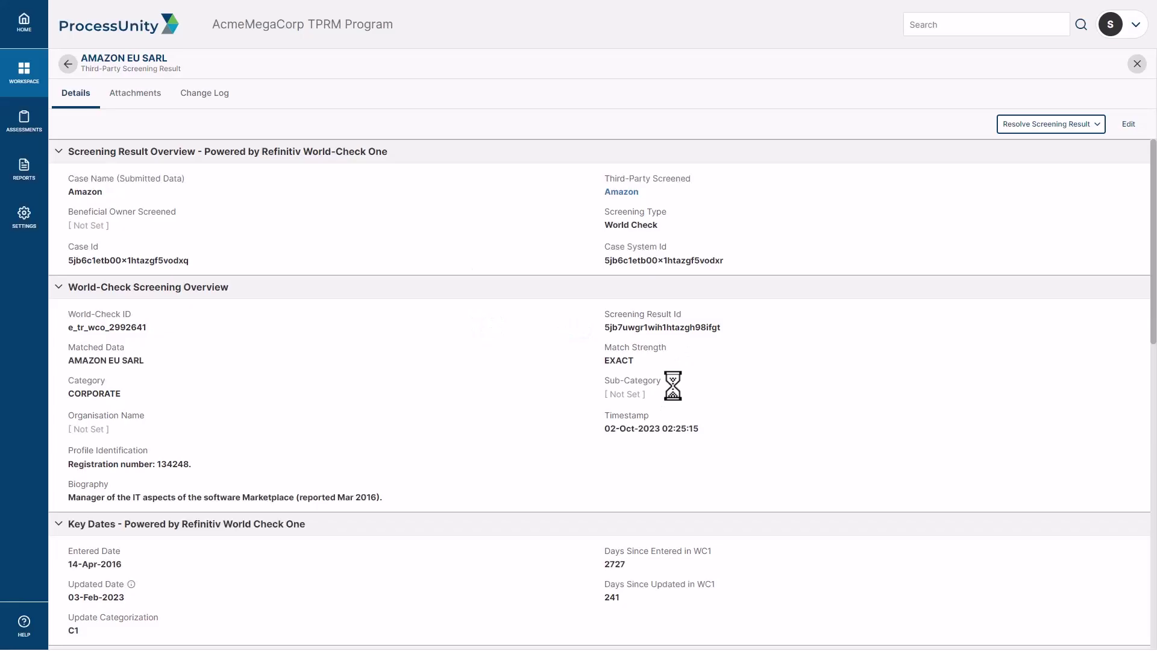
scroll(418, 381, "down", 2)
scroll(418, 381, "down", 10)
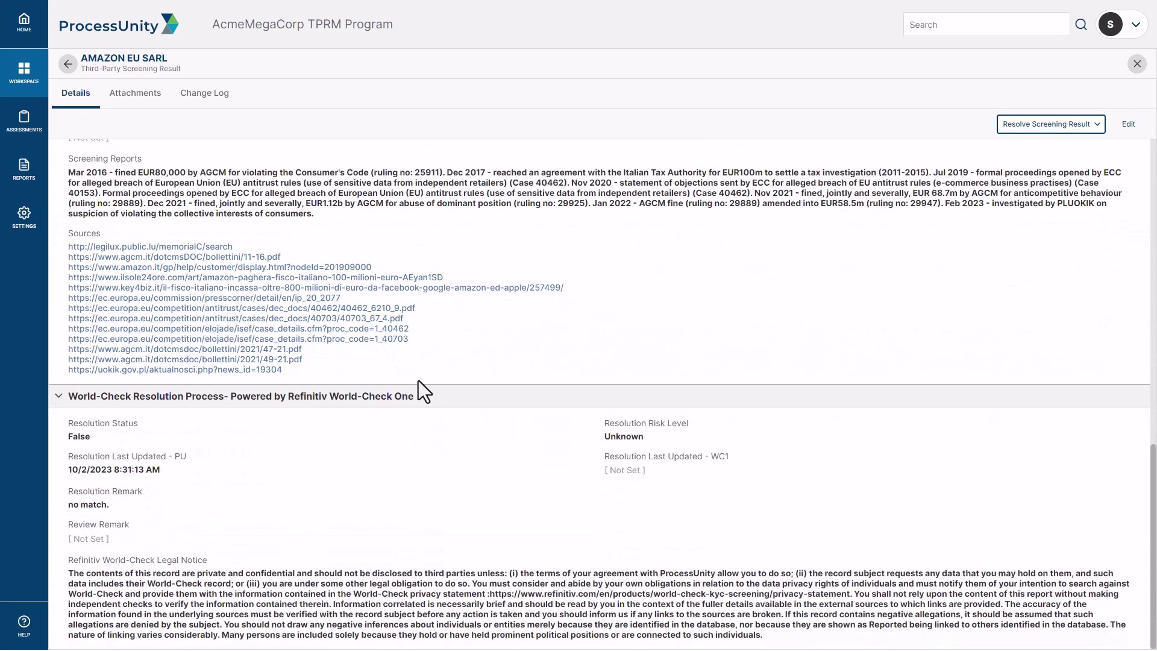
left_click_drag(70, 438, 80, 438)
left_click(611, 442)
left_click_drag(88, 474, 139, 476)
left_click(211, 476)
left_click(659, 477)
scroll(824, 386, "up", 15)
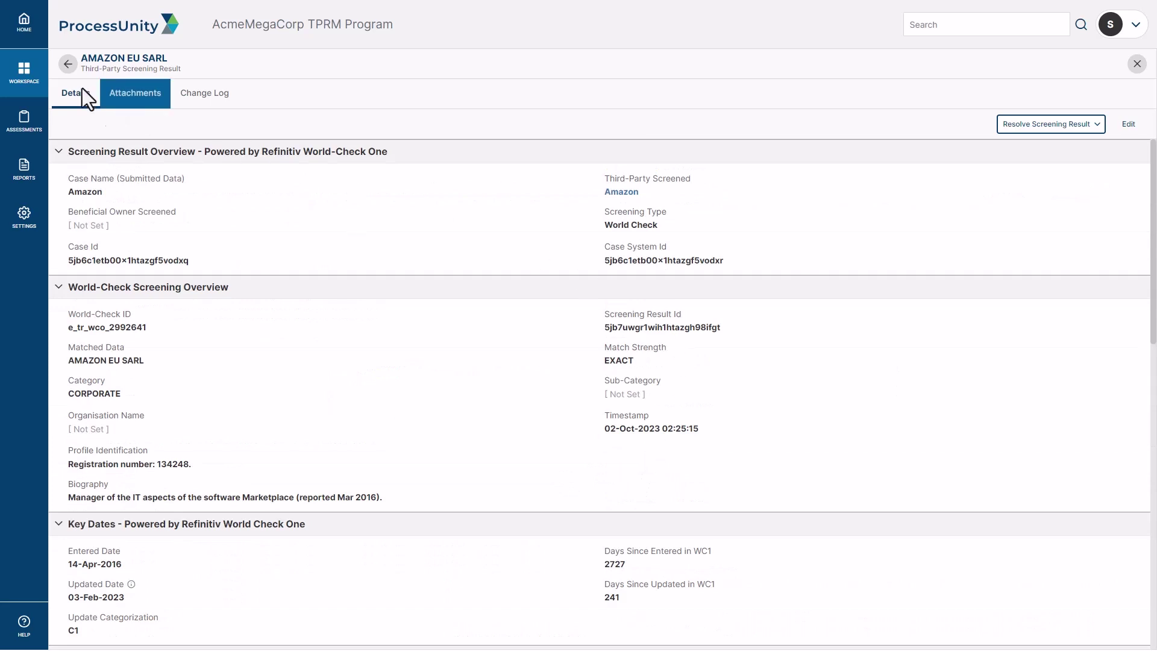
Step: Go back to Amazon's record Details, showing 1 positive, 0 false, 53 unresolved of 54
left_click(67, 64)
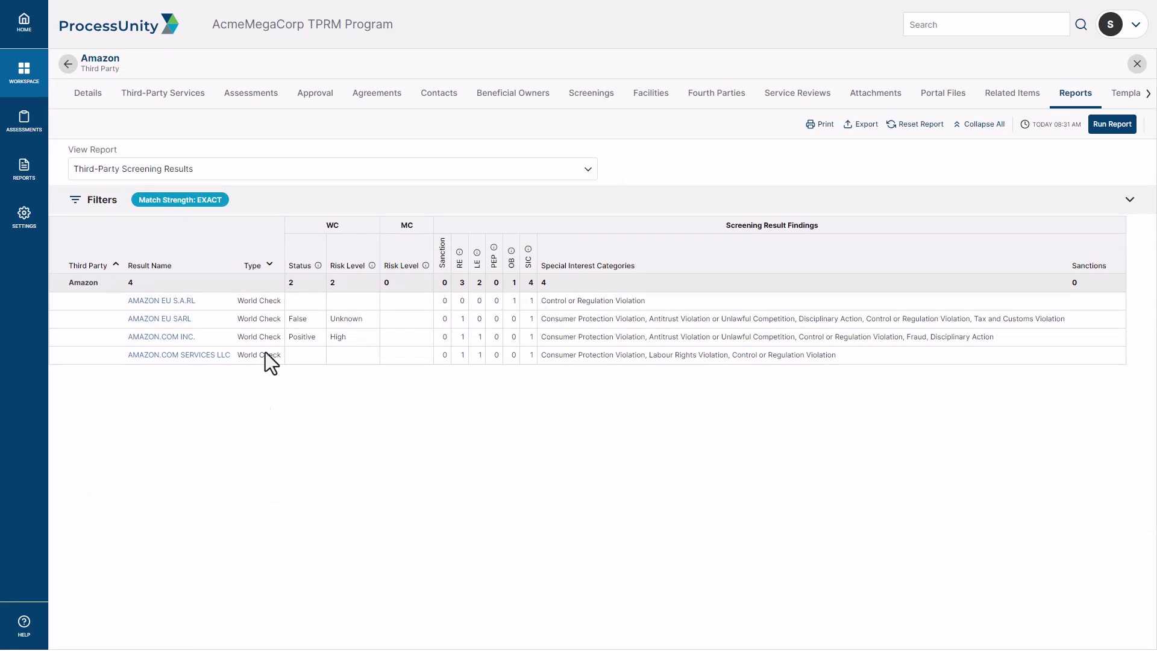
left_click(100, 107)
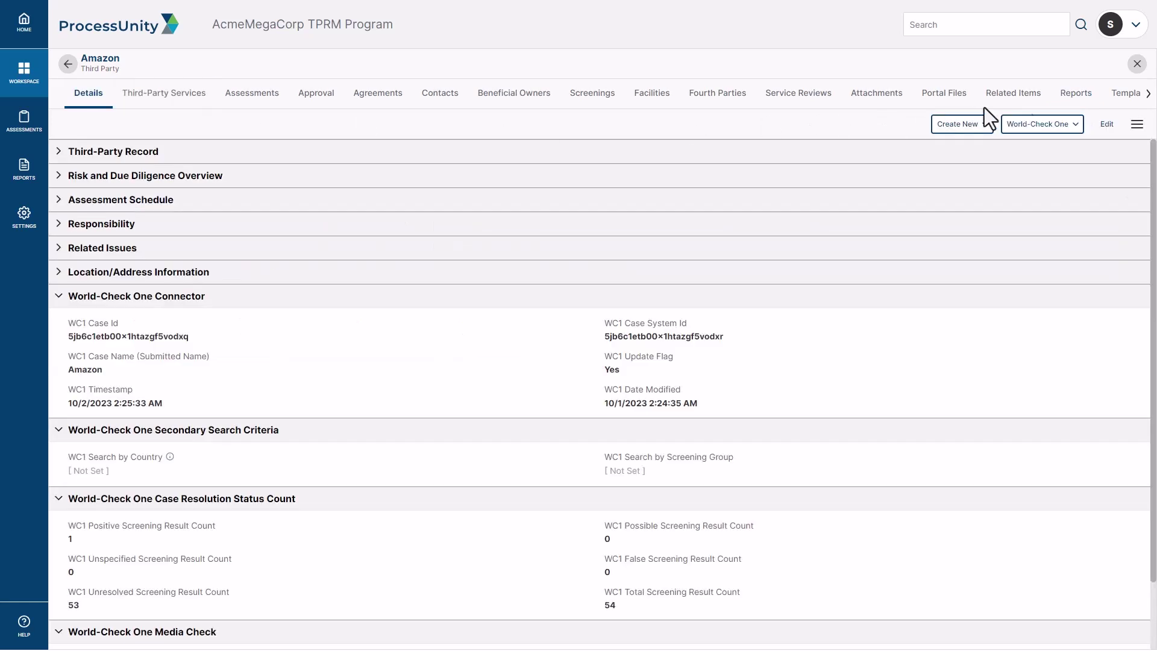
Step: Run World-Check One Screen on Amazon and check the counts now read 1 false, 52 unresolved
left_click(1068, 129)
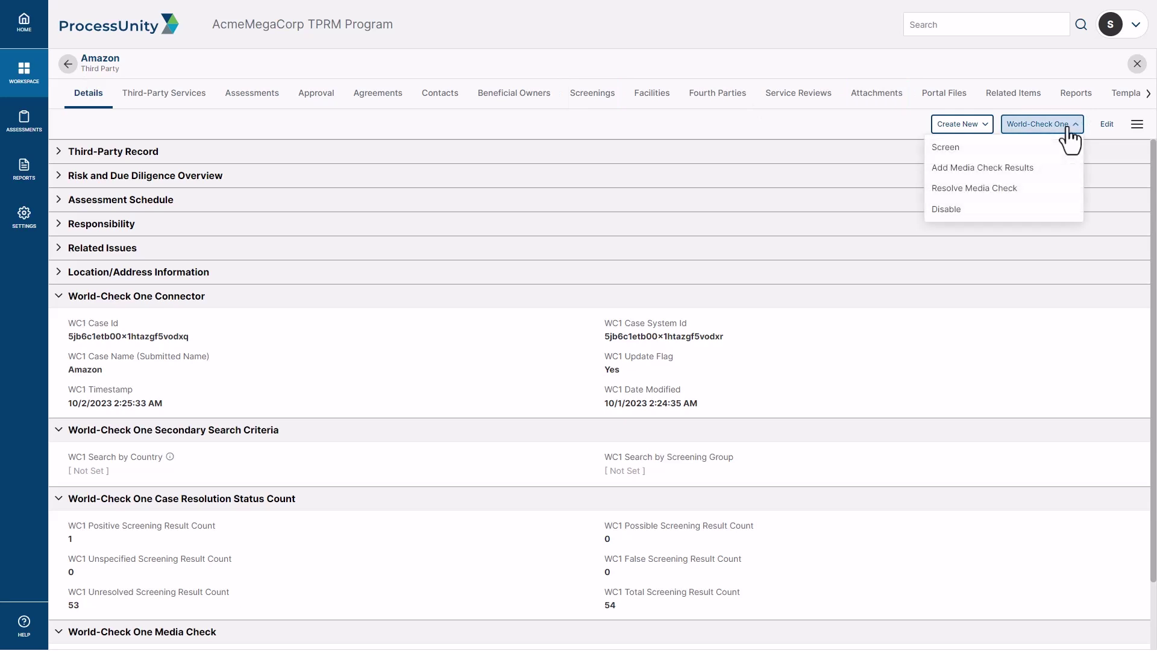
left_click(971, 148)
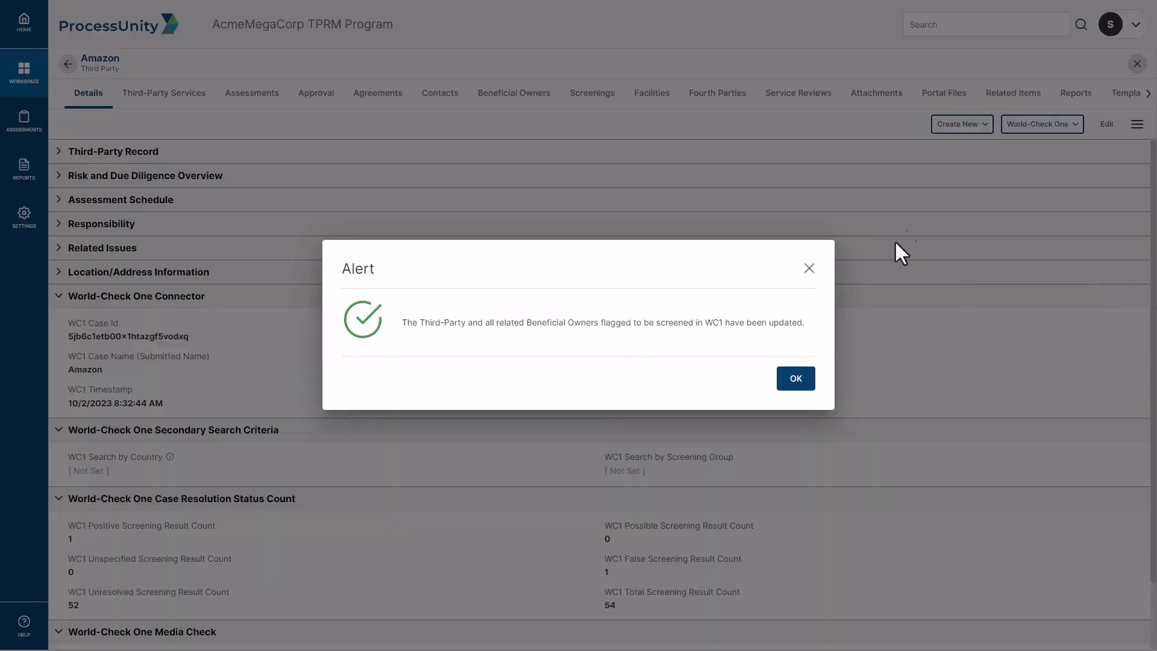
left_click(796, 379)
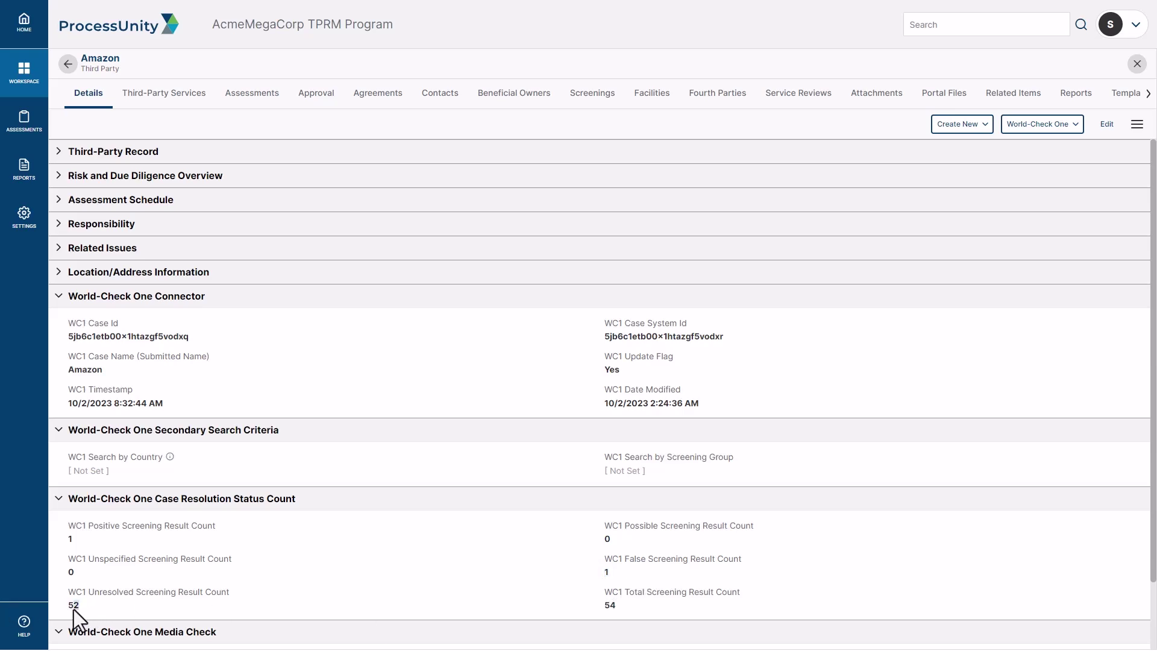
left_click(140, 610)
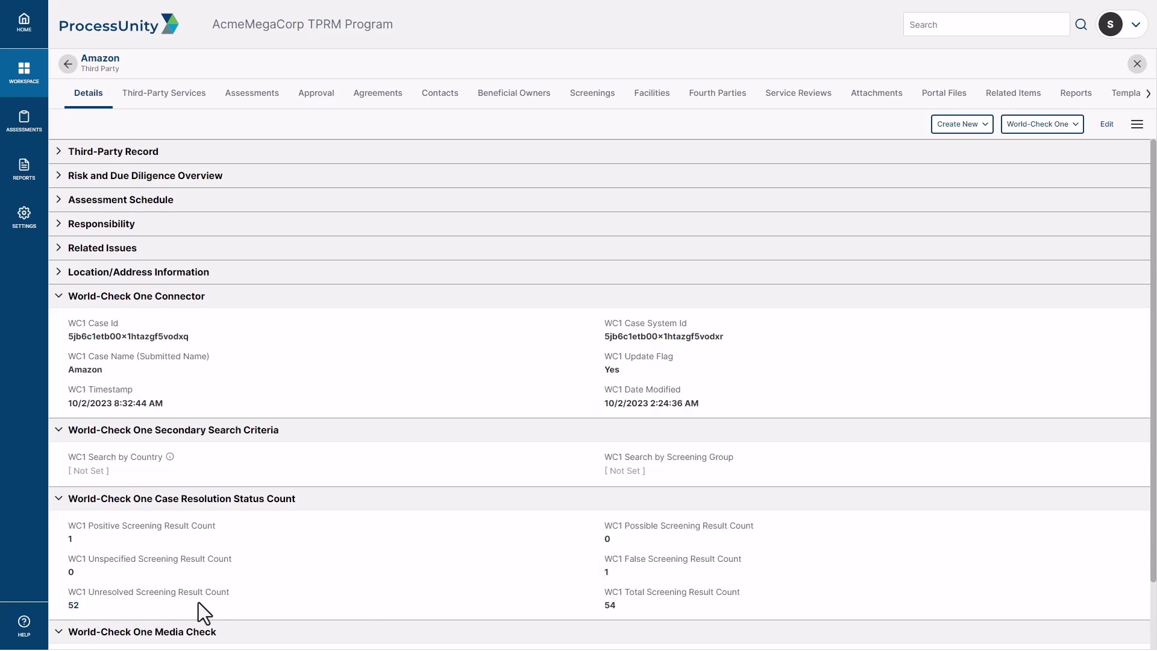